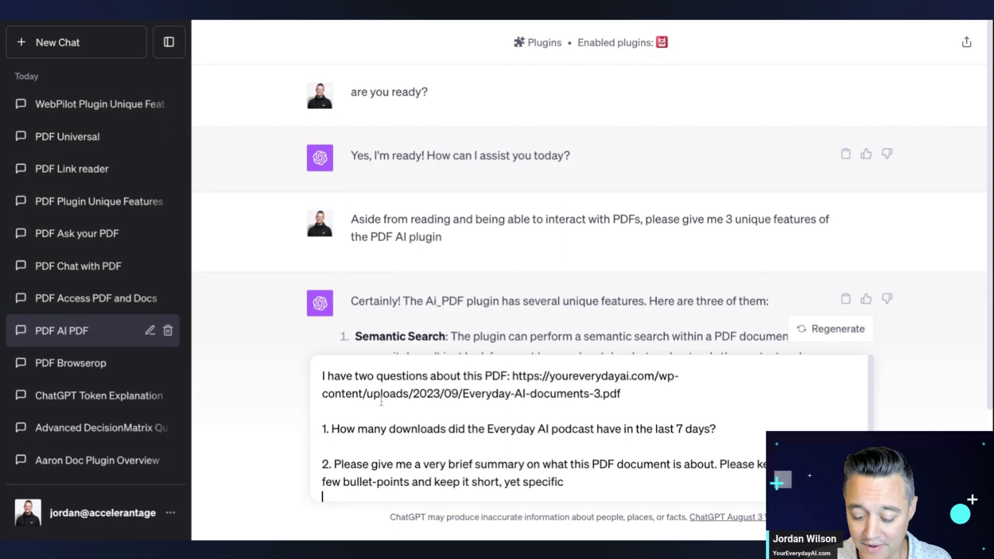
- Send the two-question PDF prompt in the PDF AI PDF chat and watch both Ai PDF calls run
key(Return)
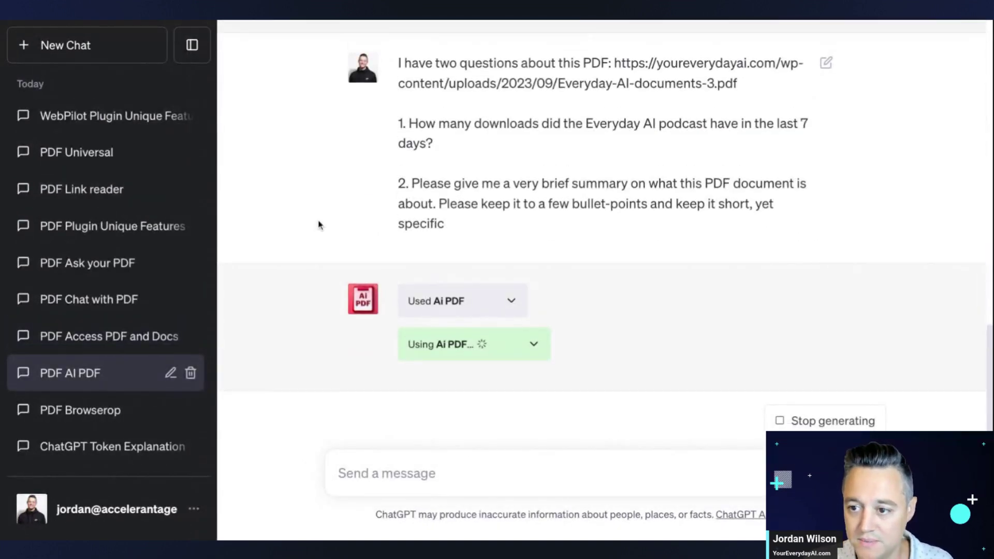
scroll(318, 225, up, 3)
scroll(355, 229, down, 1)
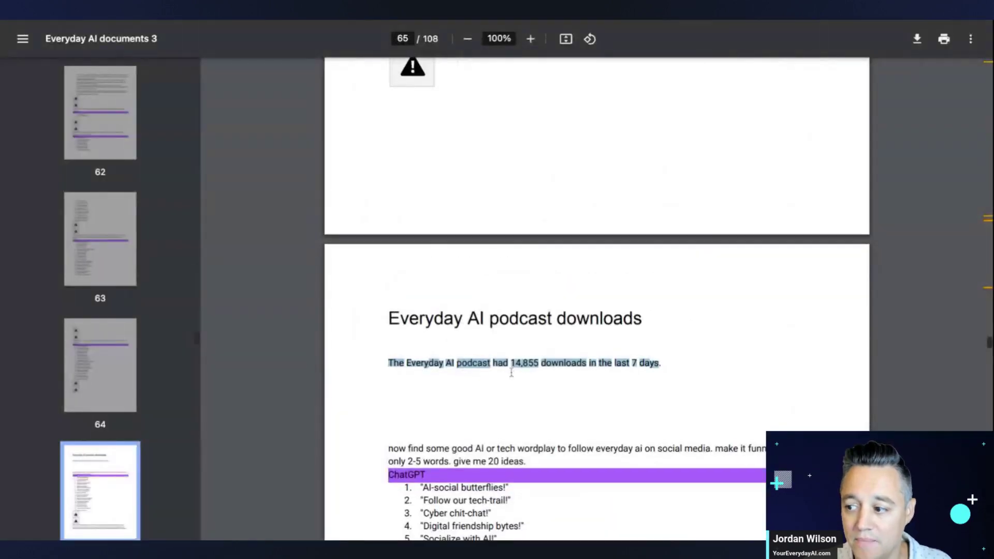
- Search the PDF for 'downloads' to verify 14,855 downloads in 7 days on page 65, then return to ChatGPT
scroll(511, 373, up, 2)
scroll(768, 349, down, 10)
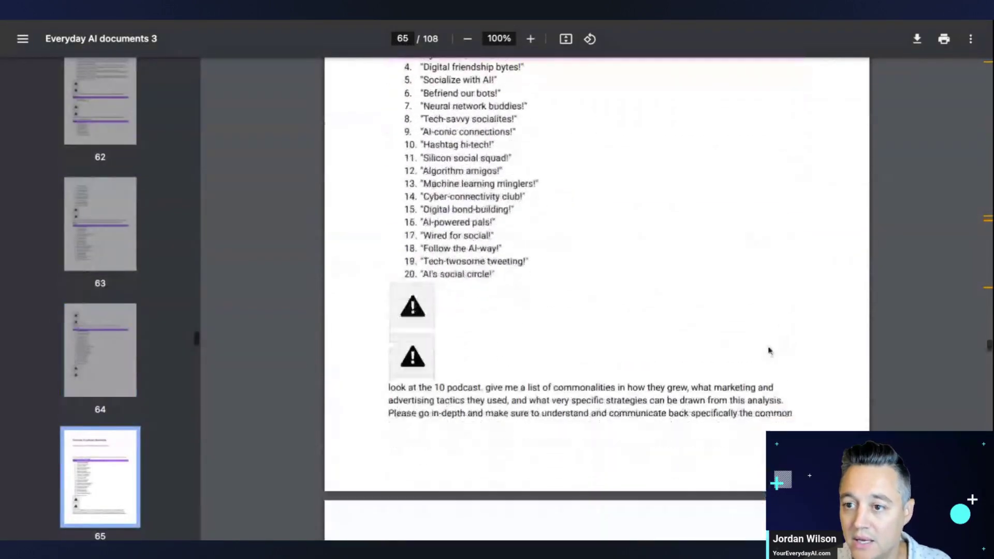
scroll(692, 346, down, 20)
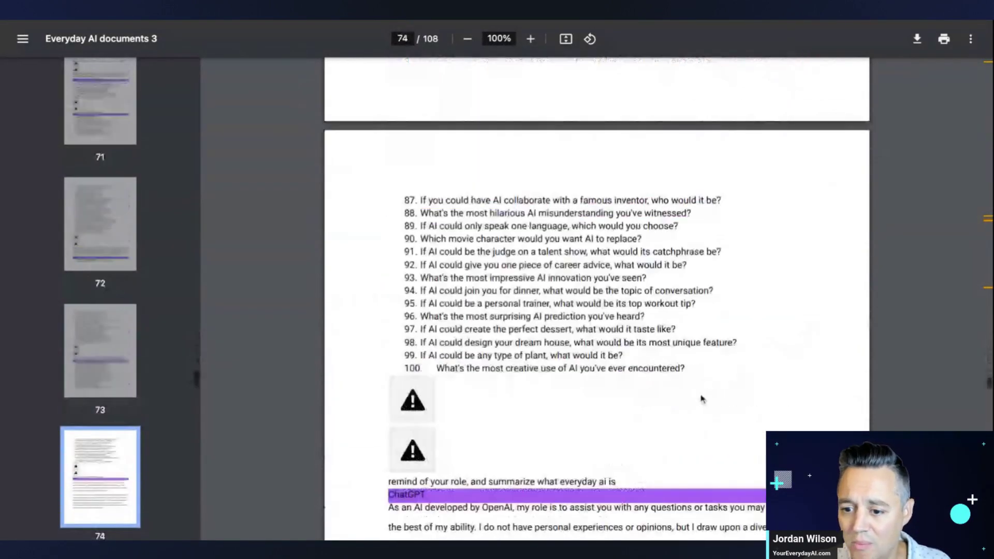
scroll(162, 409, down, 15)
scroll(152, 430, up, 15)
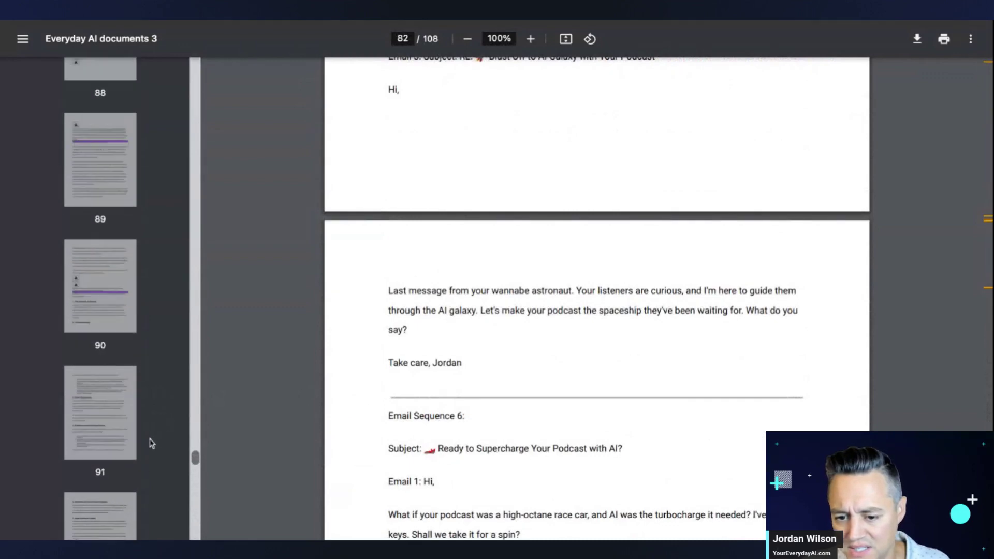
scroll(658, 414, up, 20)
scroll(652, 409, up, 5)
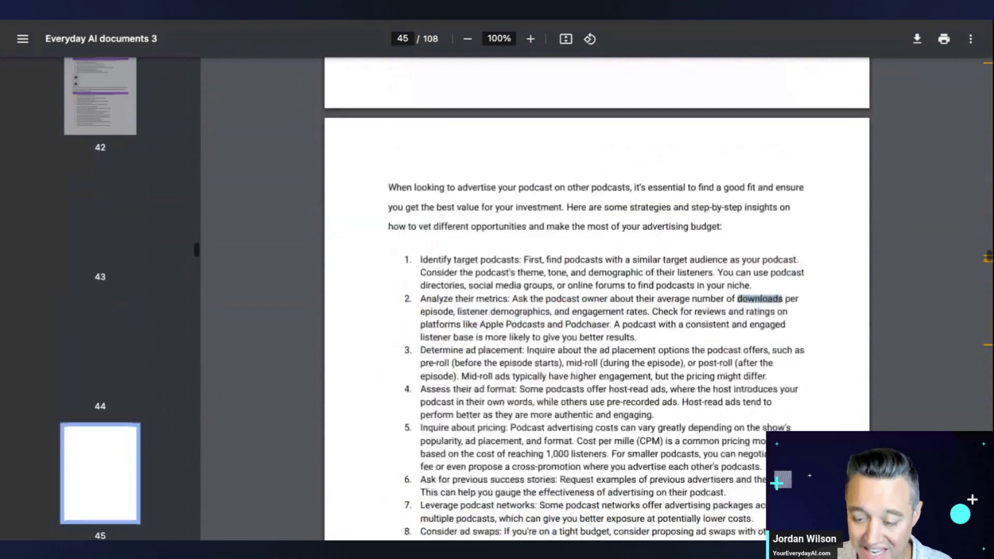
key(Return)
key(Return)
key(Return)
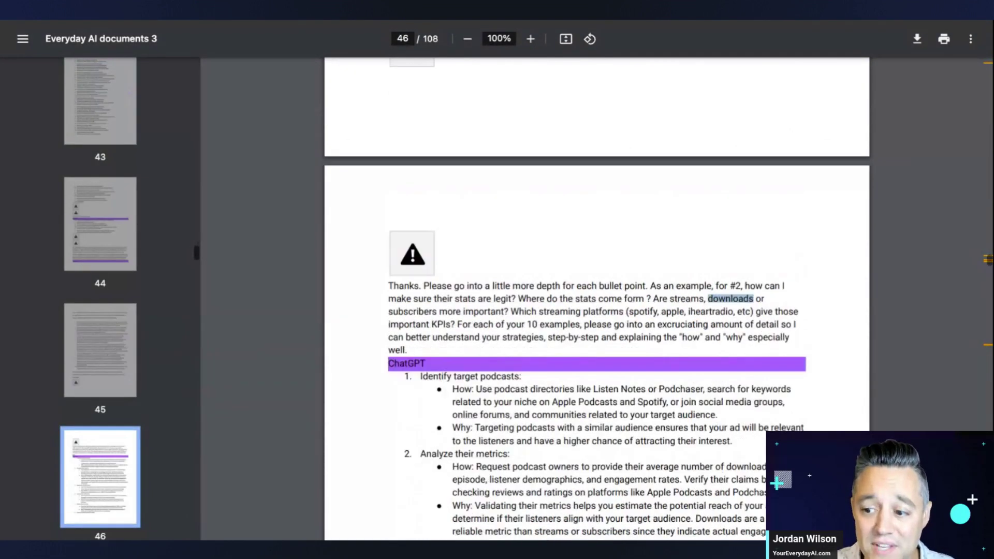
key(Return)
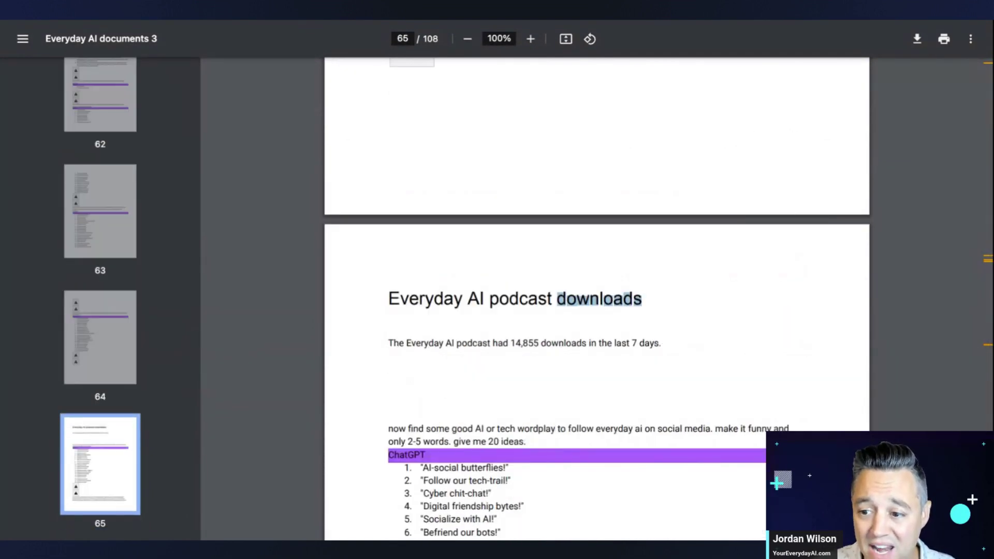
drag(666, 346, 399, 300)
drag(463, 307, 457, 310)
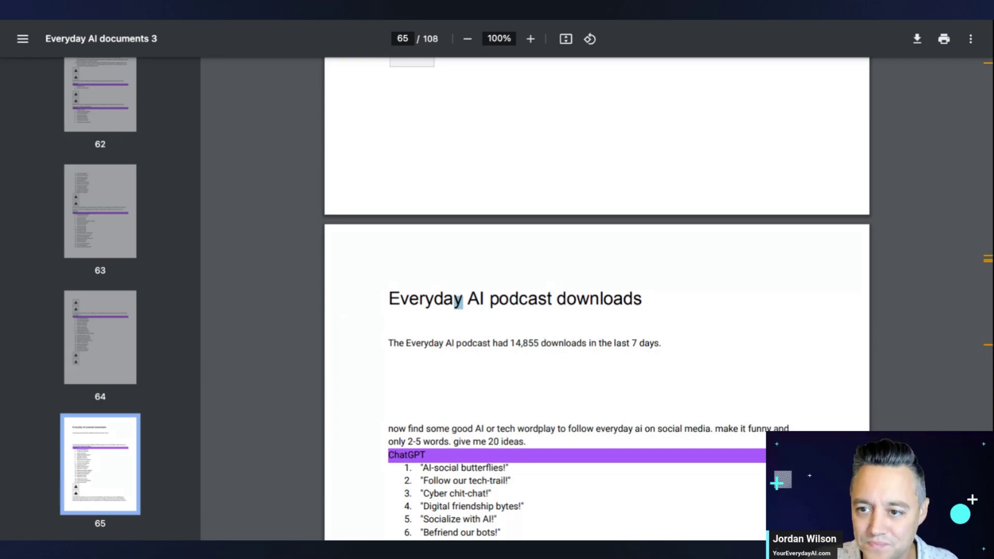
key(ctrl+shift+Tab)
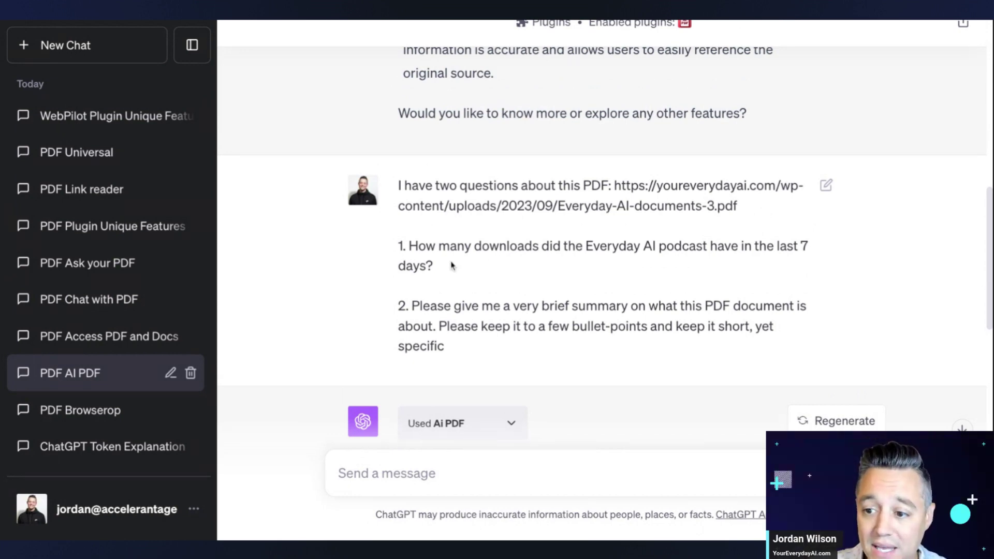
- Highlight the prompt's opening line and both questions in the Ai PDF chat
drag(402, 186, 737, 207)
click(482, 282)
triple_click(480, 272)
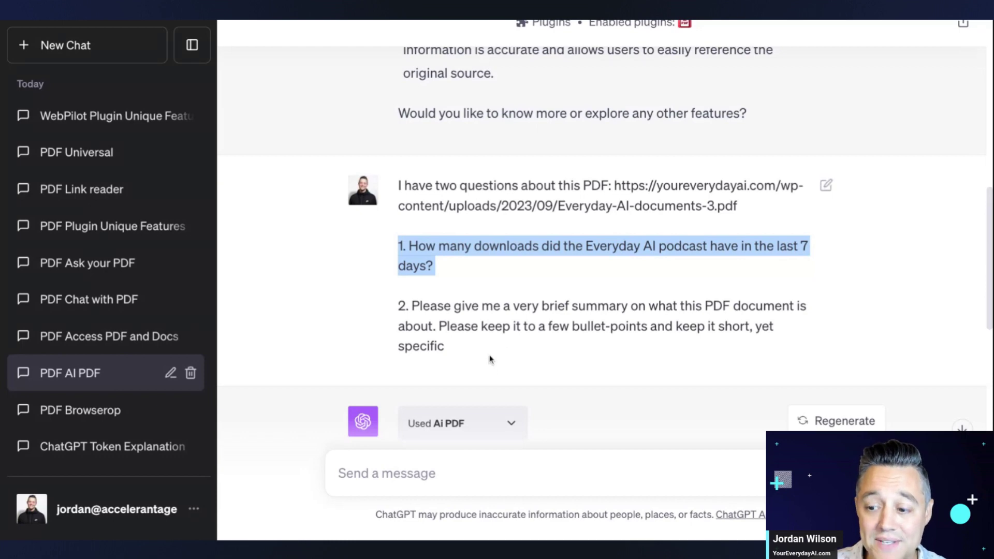
triple_click(460, 352)
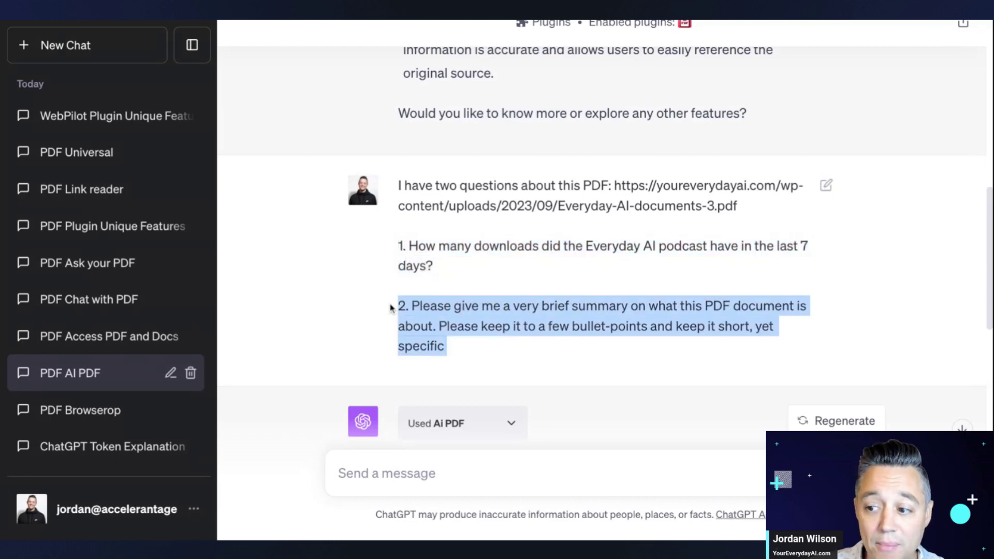
click(462, 334)
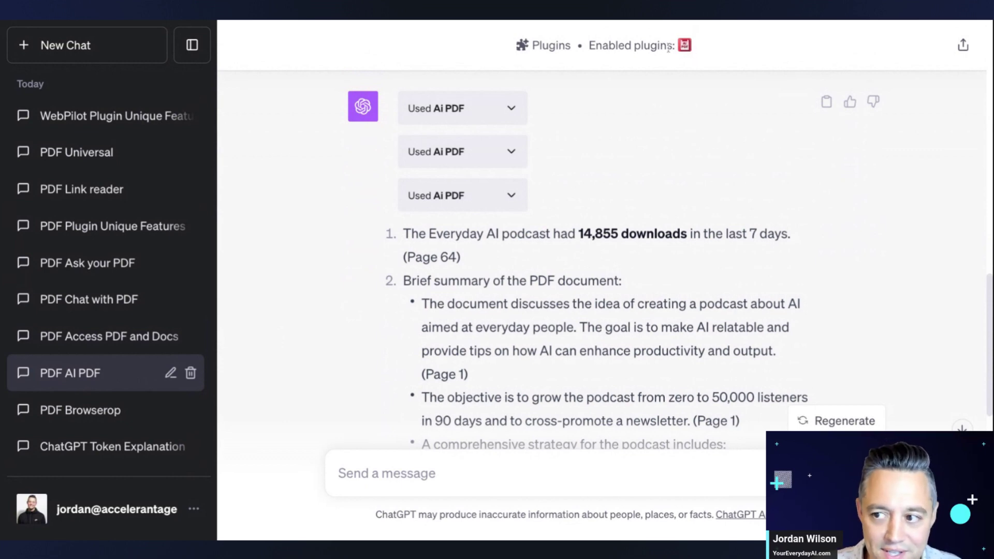
- Review Ai PDF's answer of 14,855 downloads citing page 64 and its page-cited summary
scroll(466, 282, down, 1)
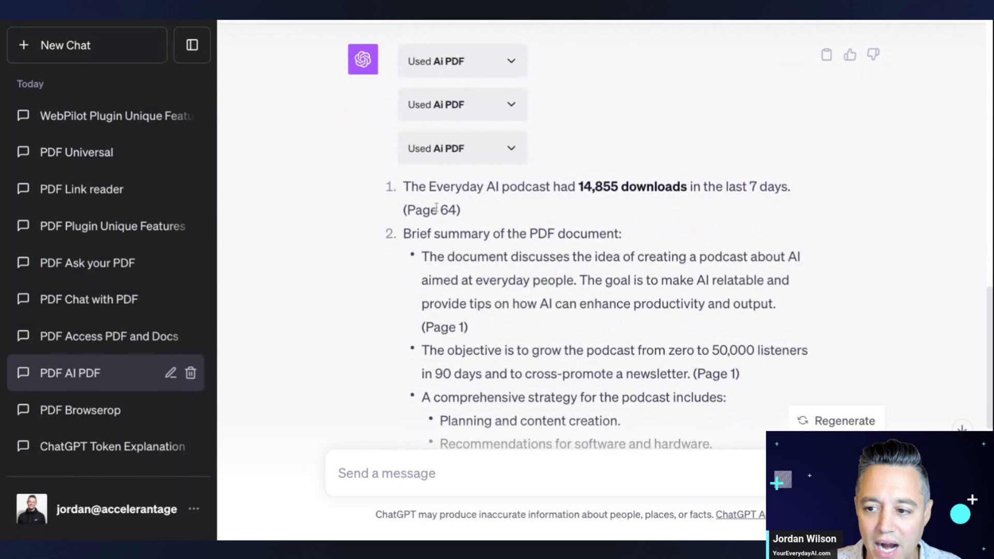
scroll(457, 231, down, 1)
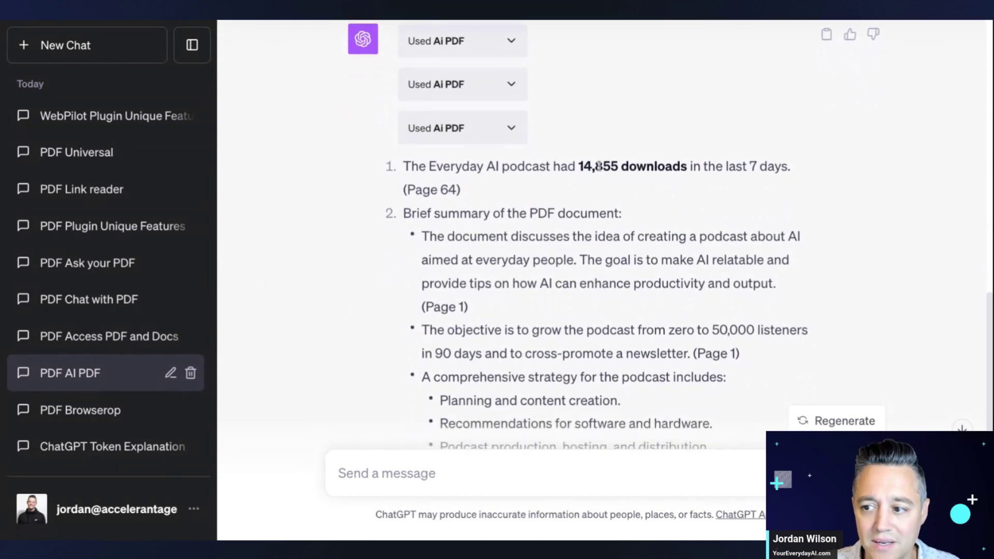
drag(579, 169, 461, 190)
click(684, 228)
scroll(668, 284, down, 3)
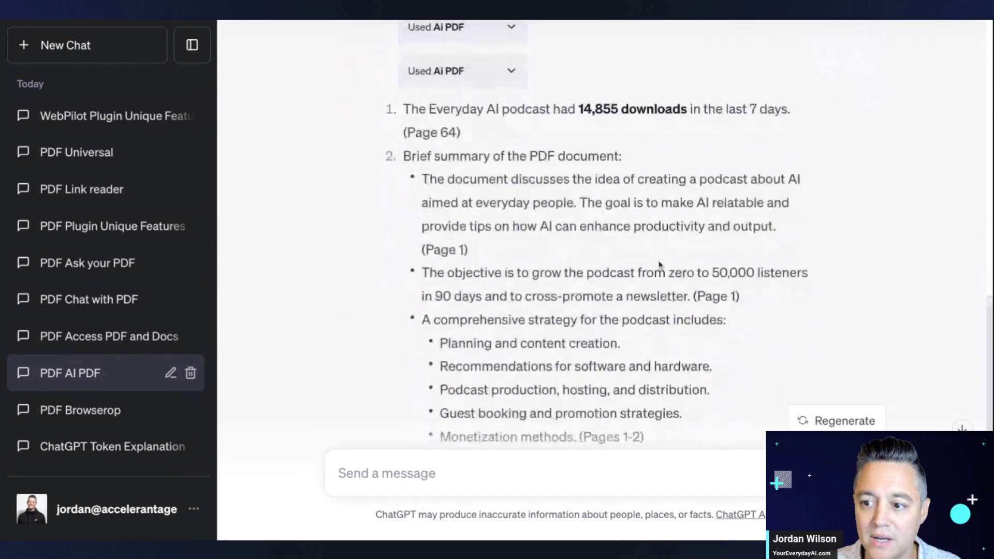
scroll(651, 354, down, 5)
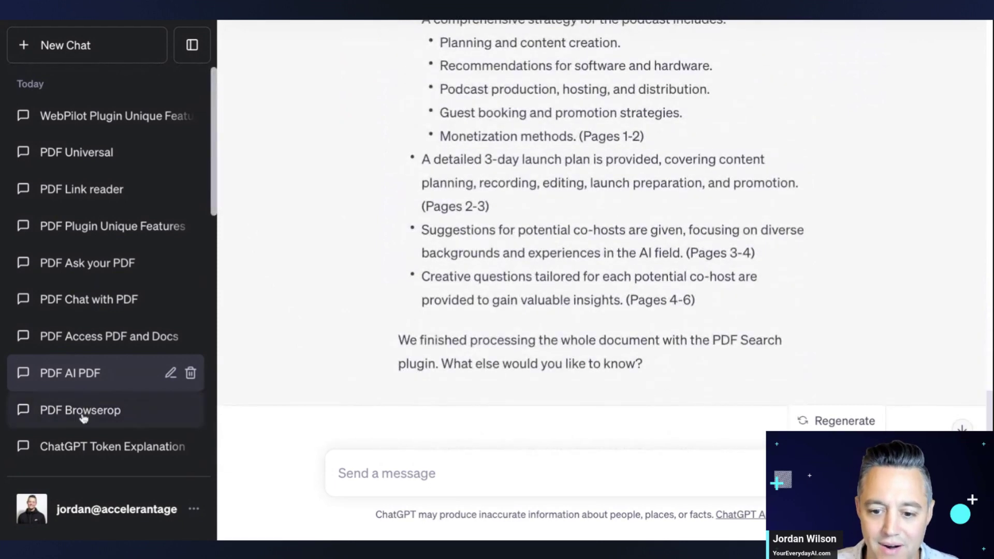
- Paste and send the two-question PDF prompt in the PDF Browserop chat
click(87, 416)
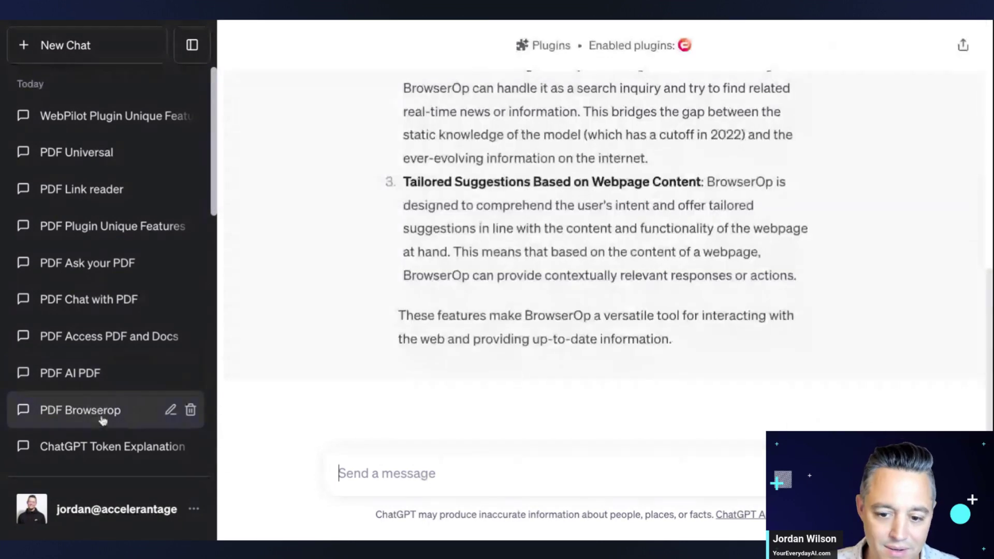
click(423, 469)
key(ctrl+v)
key(Return)
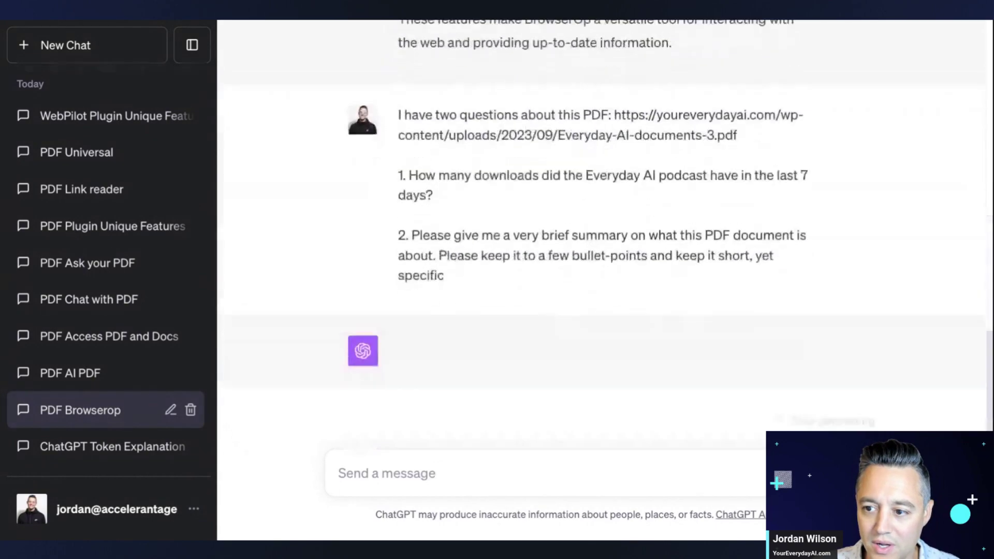
- Read BrowserOp's answer of 14,855 downloads from page 65 and its bullet summary with page sources
scroll(486, 259, up, 15)
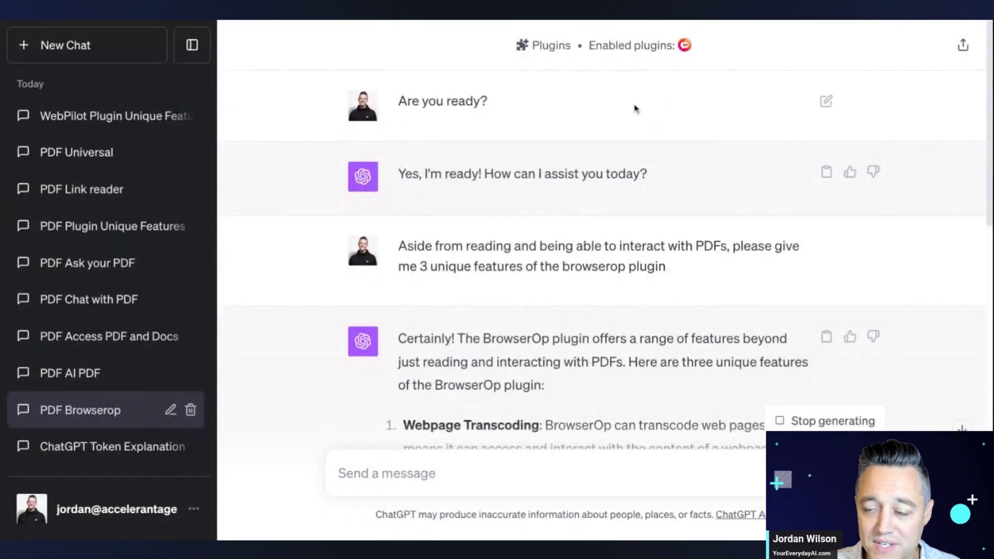
scroll(469, 203, down, 15)
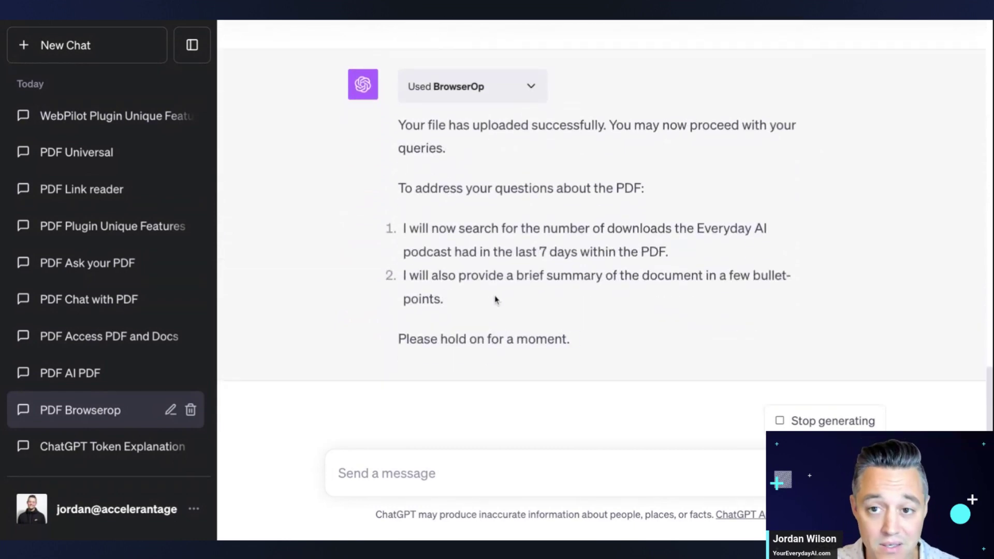
scroll(493, 298, up, 2)
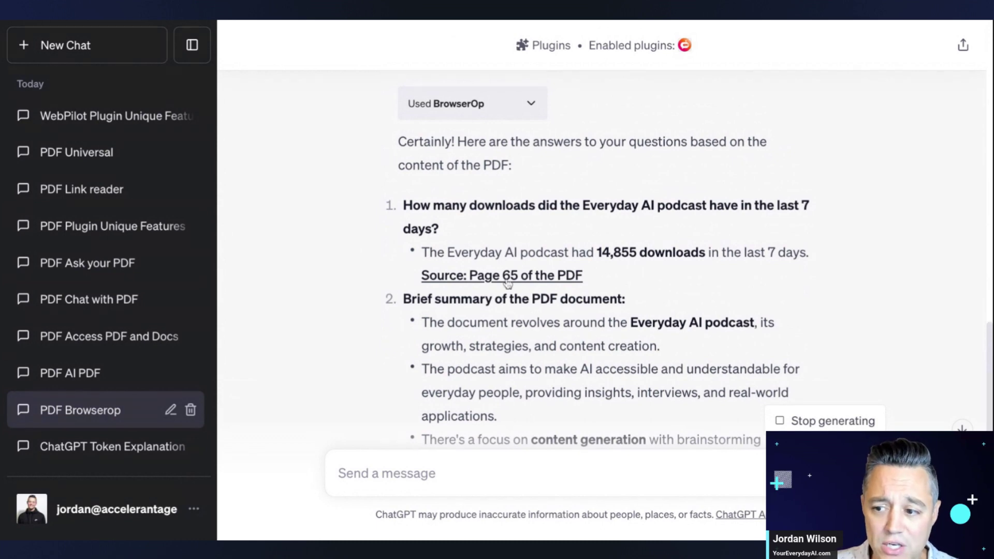
scroll(363, 296, down, 5)
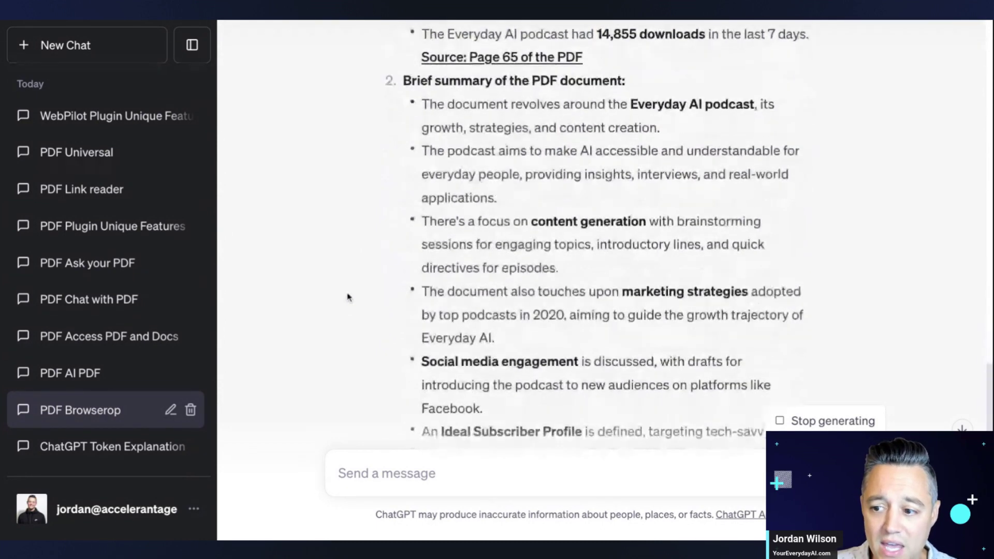
scroll(559, 328, down, 4)
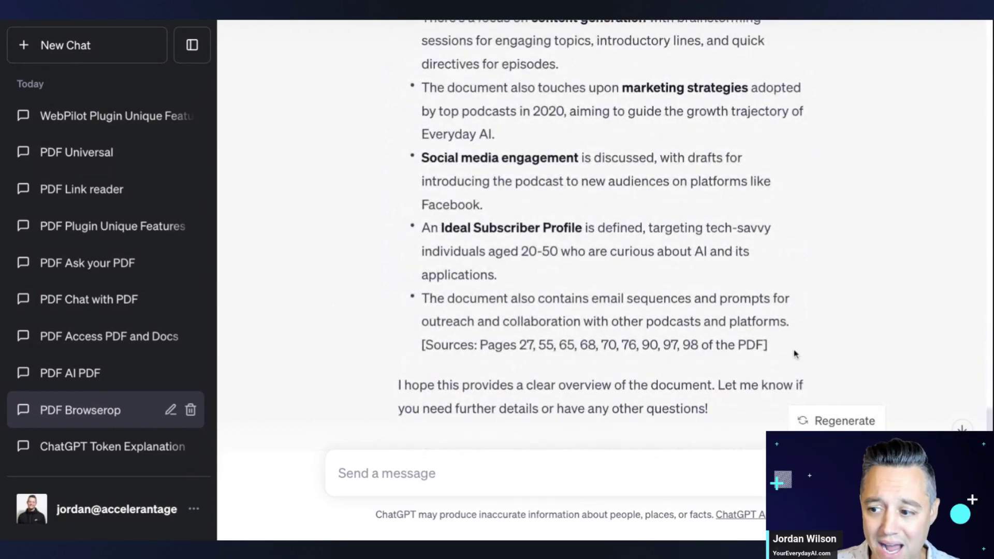
triple_click(775, 345)
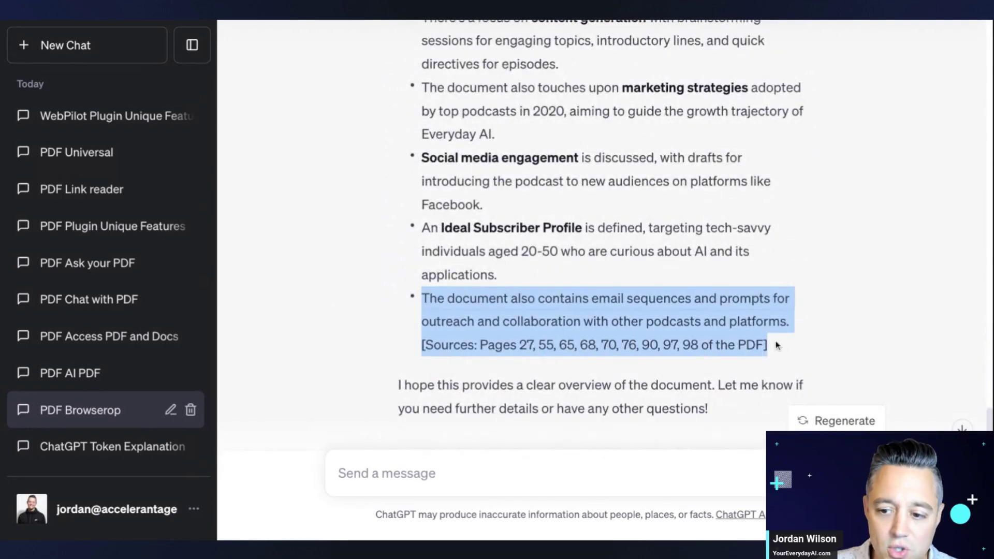
click(431, 315)
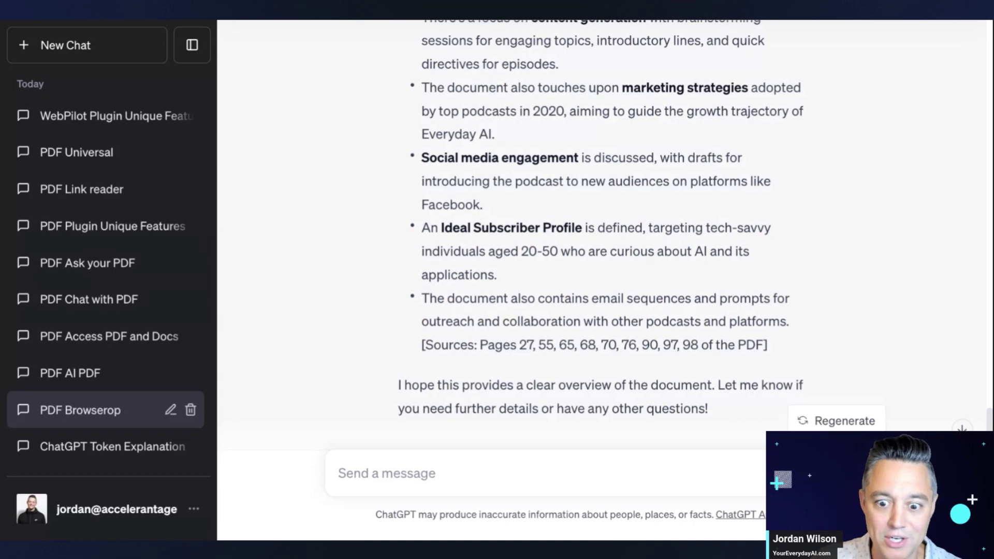
- Paste and send the two-question PDF prompt in the PDF Access PDF and Docs chat
click(129, 378)
click(140, 344)
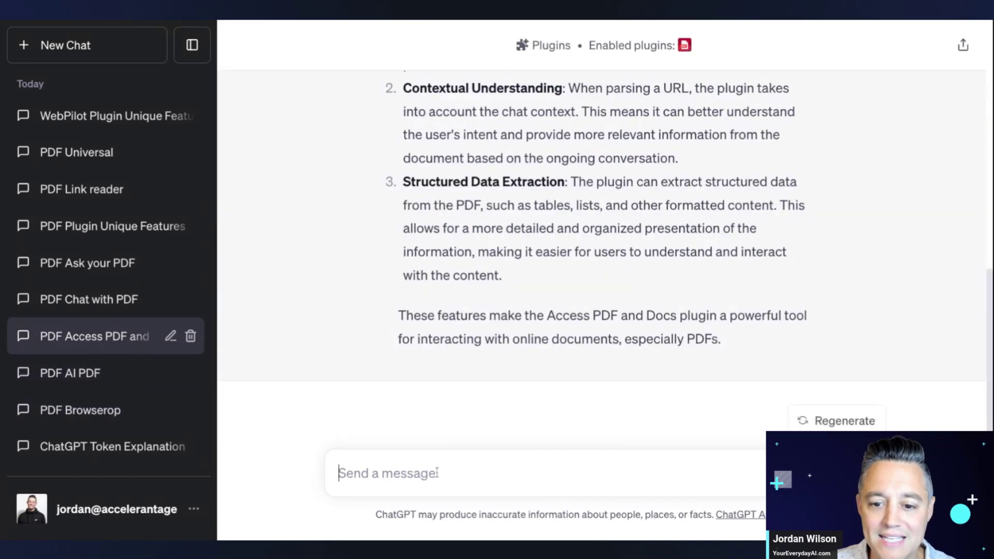
click(418, 480)
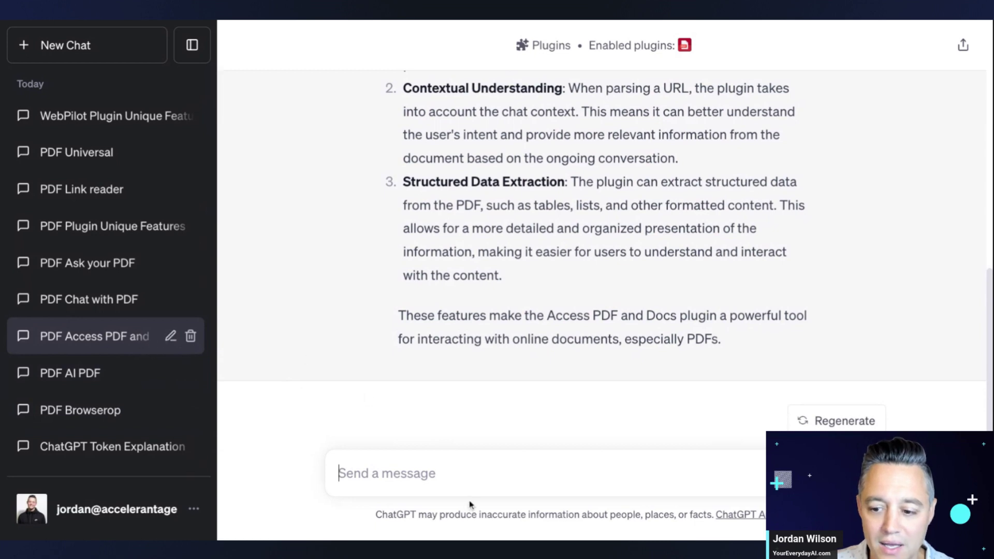
text(I have two questions about this PDF: https://youreverydayai.com/wp-content/uploads/2023/09/Everyday-AI-documents-3.pdf  1. How many downloads did the Everyday AI podcast have in the last 7 days?  2. Please give me a very brief summary on what this PDF document is about. Please keep it to a few bullet-points and keep it short, yet specific)
key(Return)
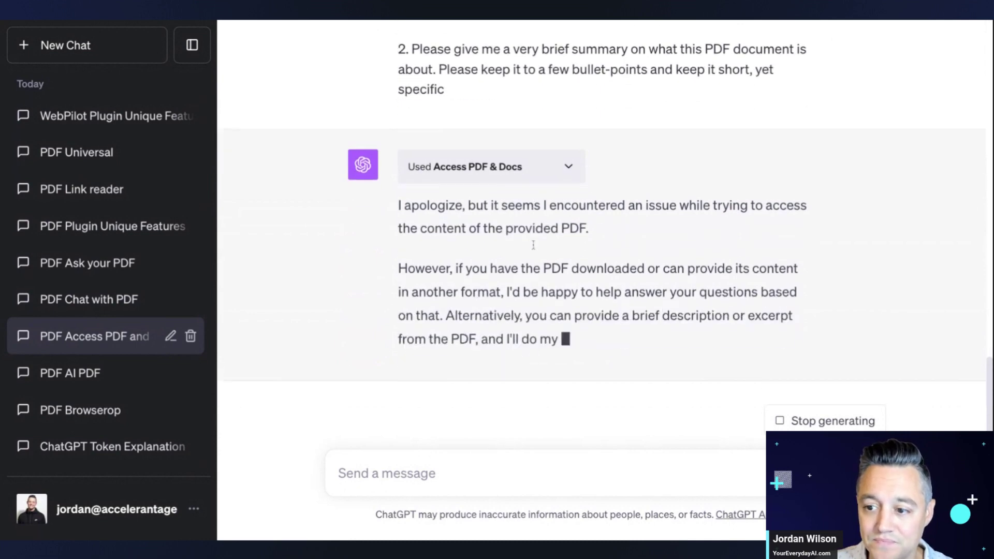
- Read the plugin's failure to access the PDF and paste the prompt into the message box again
scroll(519, 305, up, 15)
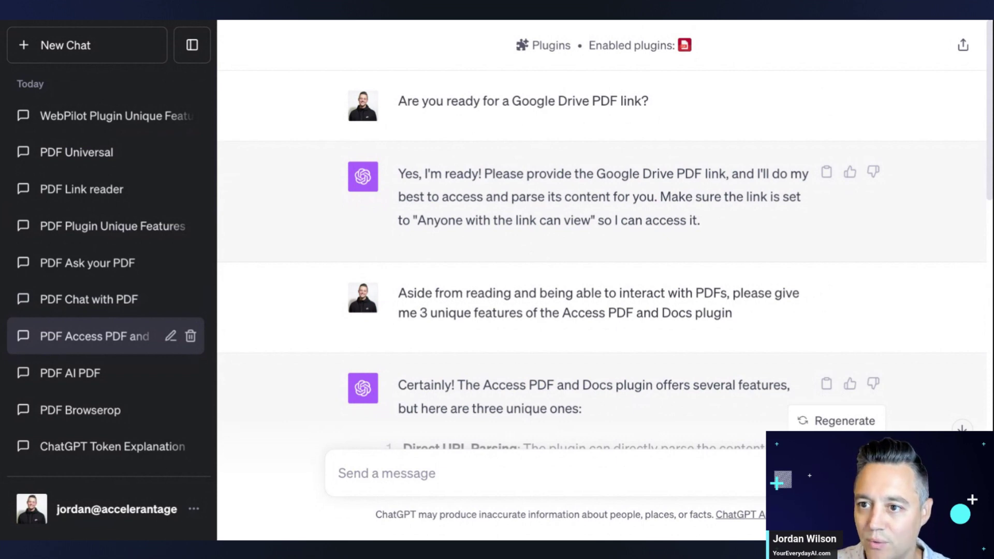
scroll(443, 383, down, 15)
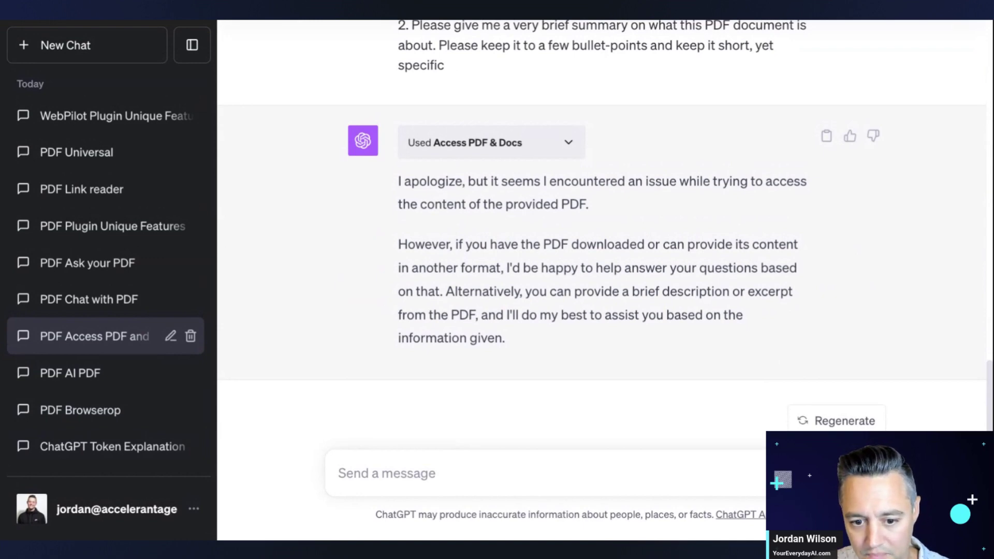
text(I have two questions about this PDF: https://youreverydayai.com/wp-content/uploads/2023/09/Everyday-AI-documents-3.pdf  1. How many downloads did the Everyday AI podcast have in the last 7 days?  2. Please give me a very brief summary on what this PDF document is about. Please keep it to a few bullet-points and keep it short, yet specific)
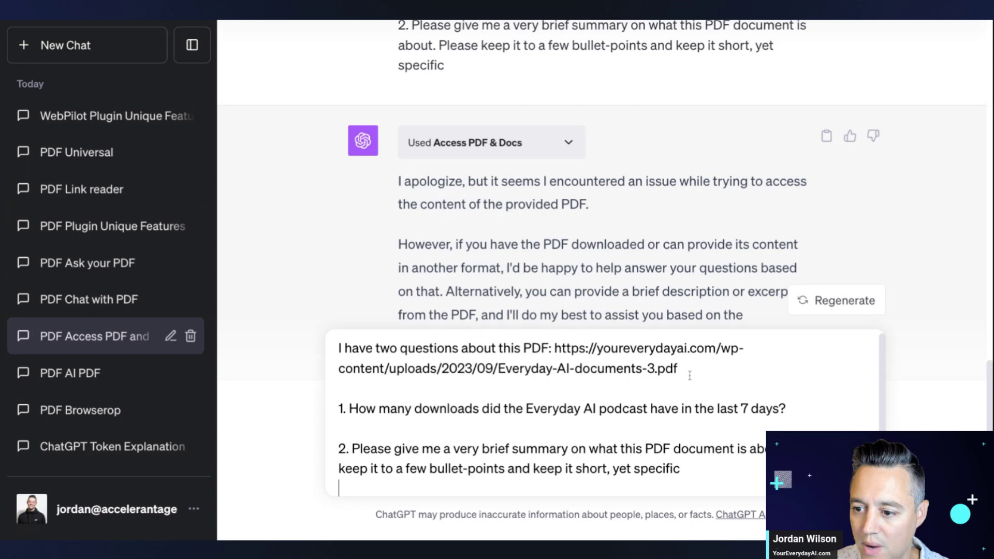
- Replace the PDF web address with the Google Drive link and resend the questions
drag(684, 375, 549, 348)
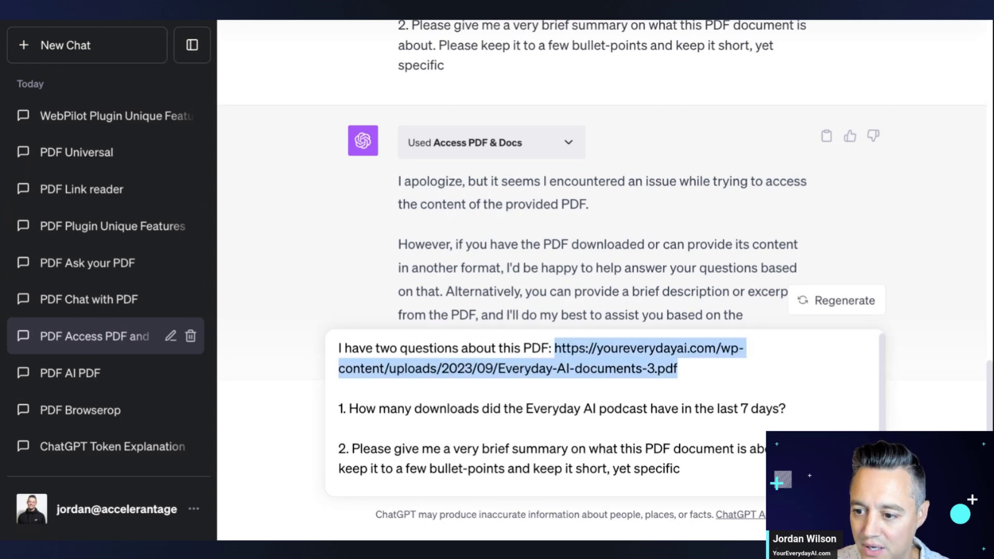
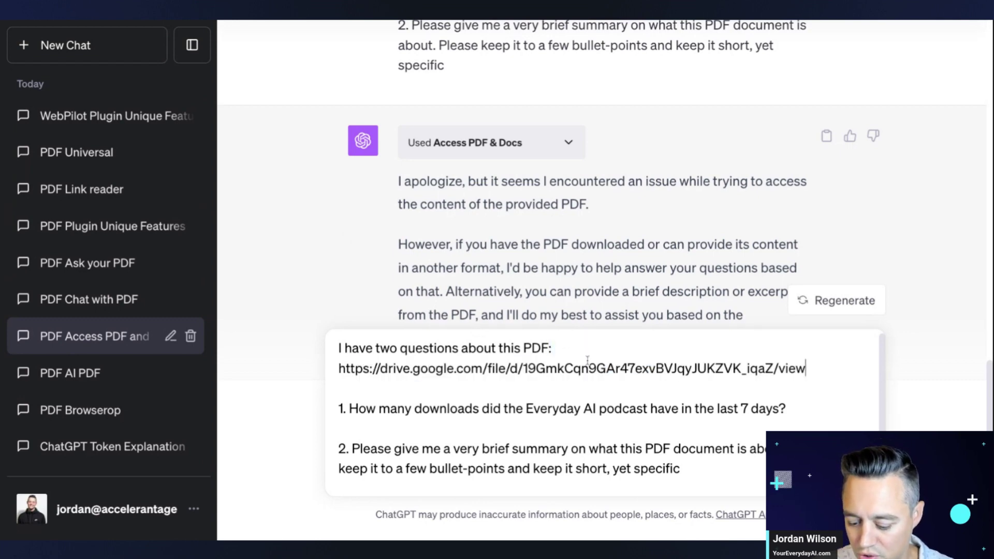
key(Return)
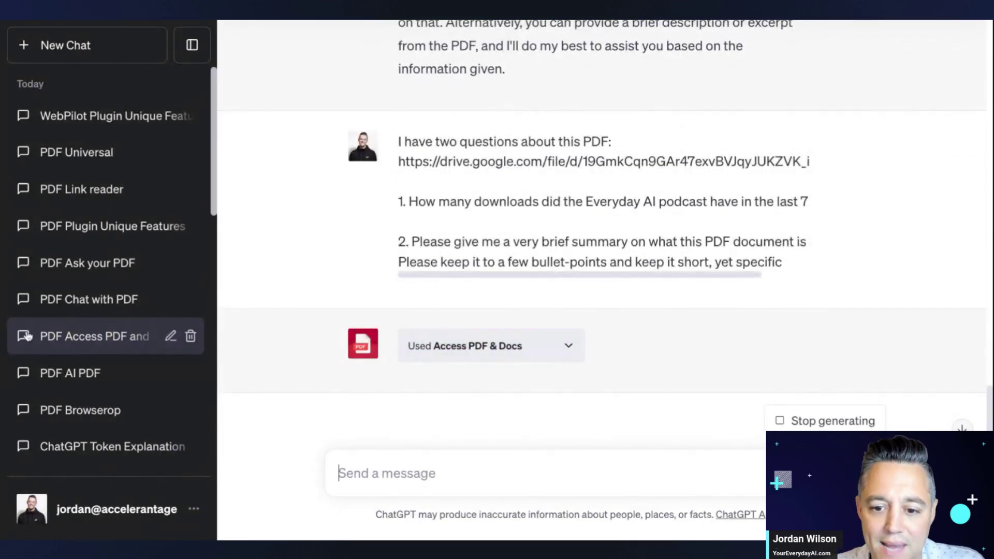
- Confirm the conversation title and read the reply saying the Google Drive PDF is unreachable
click(171, 337)
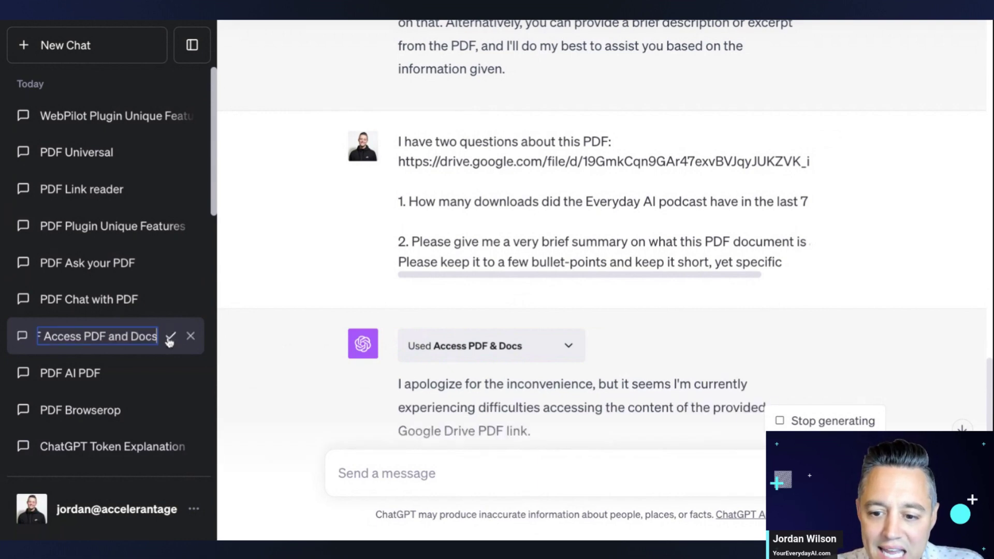
click(171, 338)
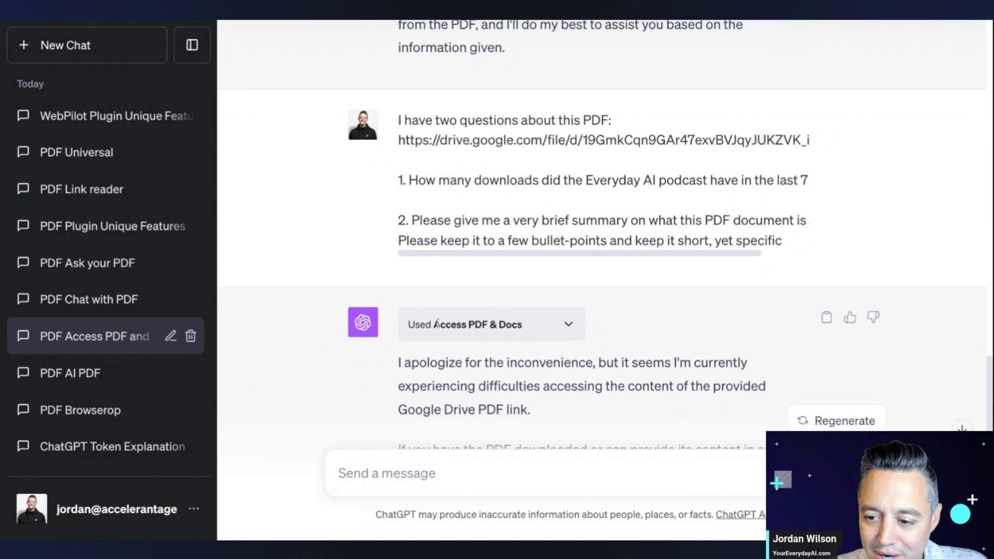
scroll(437, 324, down, 3)
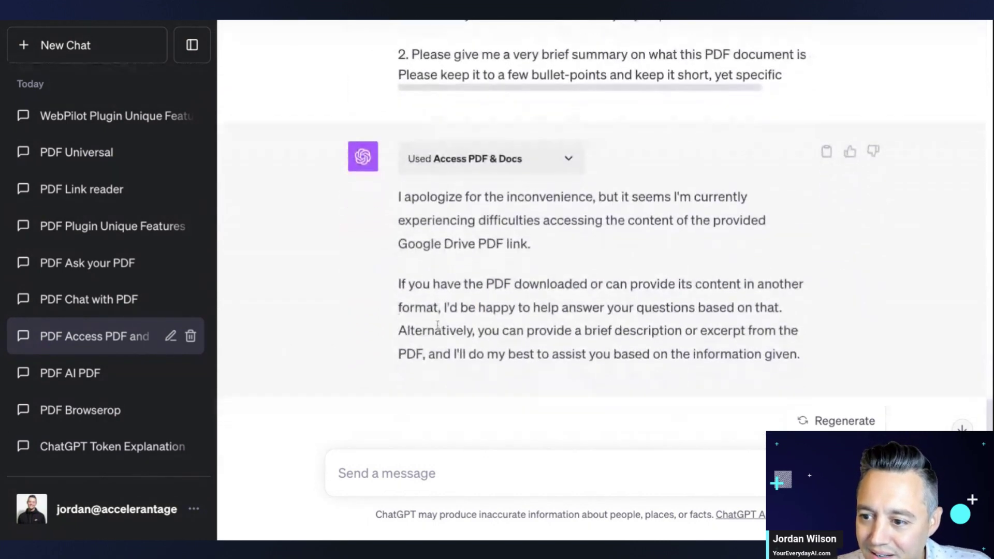
scroll(438, 325, down, 1)
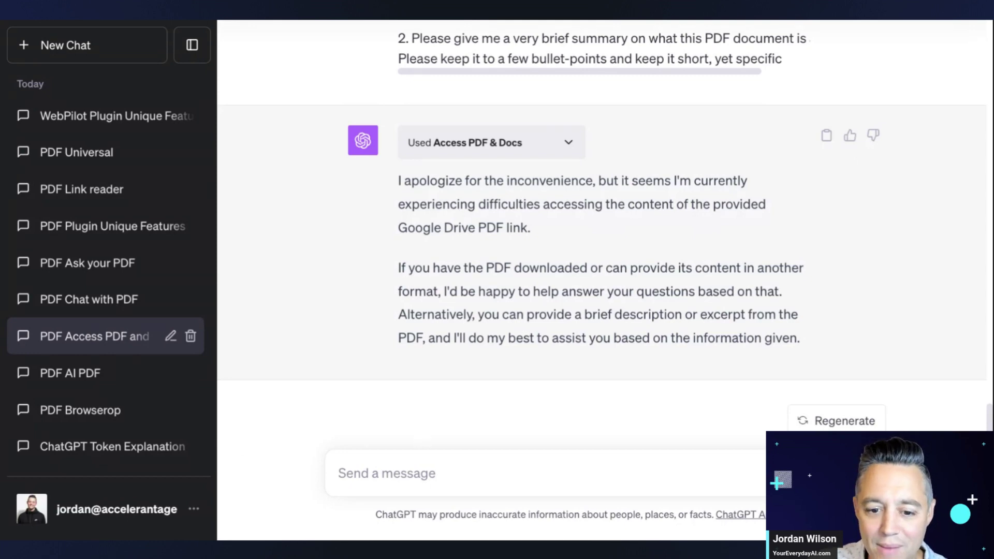
click(417, 485)
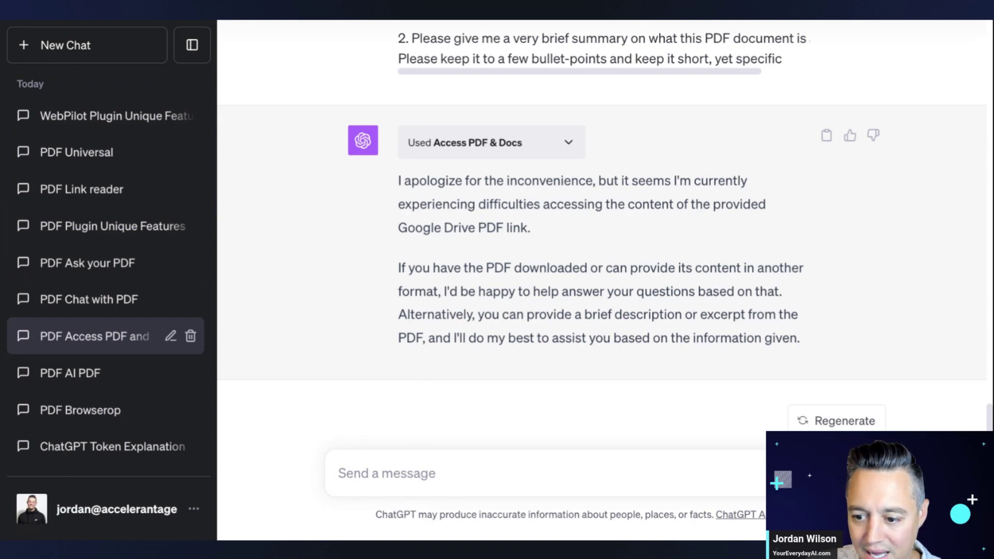
- Paste the prompt, swap its PDF address for the Google Drive link, and send it
text(I have two questions about this PDF: https://youreverydayai.com/wp-content/uploads/2023/09/Everyday-AI-documents-3.pdf  1. How many downloads did the Everyday AI podcast have in the last 7 days?  2. Please give me a very brief summary on what this PDF document is about. Please keep it to a few bullet-points and keep it short, yet specific)
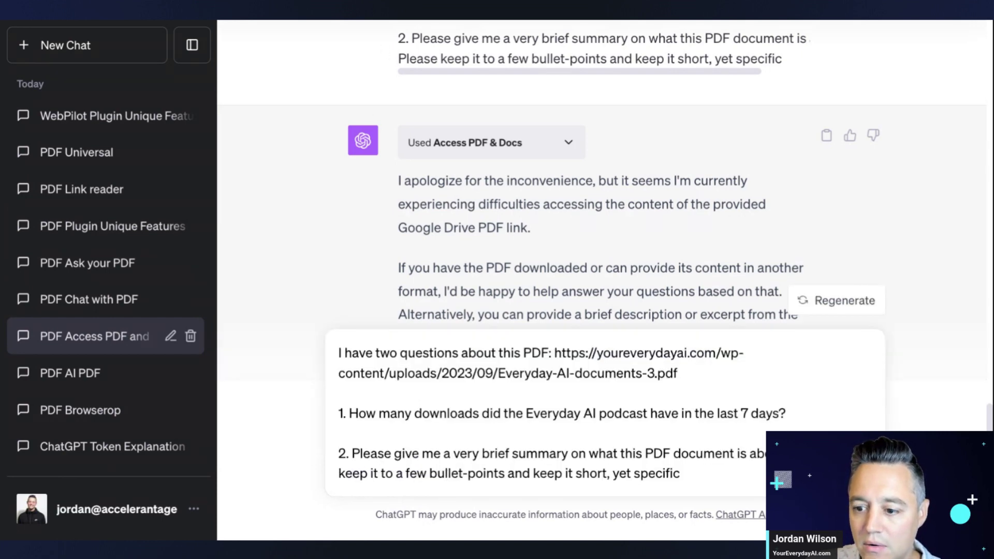
click(716, 387)
key(shift+Left)
key(shift+Left)
key(shift+Left)
key(shift+Left)
key(shift+Left)
key(shift+Left)
key(shift+Left)
key(shift+Left)
key(shift+Left)
key(shift+Left)
key(shift+Left)
key(shift+Left)
key(shift+Left)
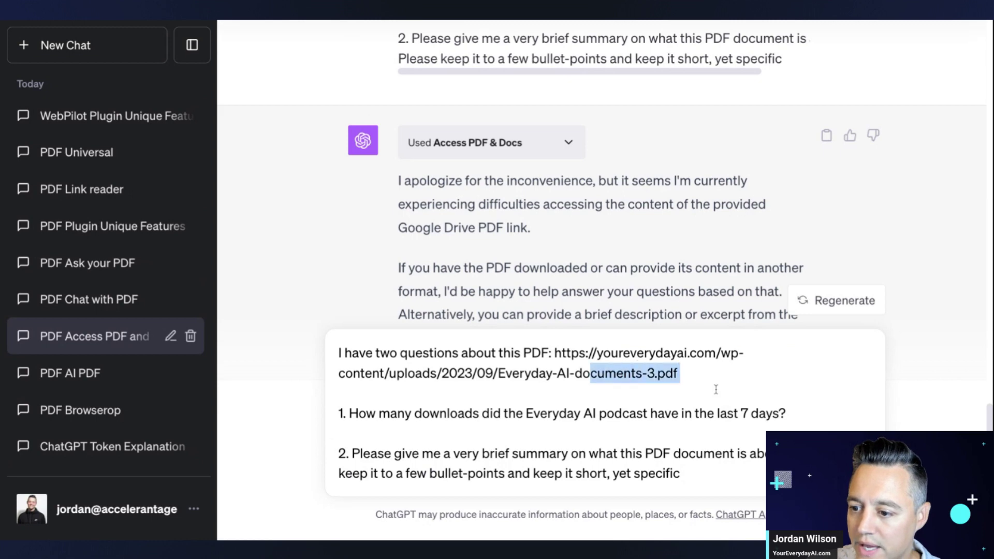
key(shift+Up)
key(shift+Left)
key(shift+Left)
key(shift+Left)
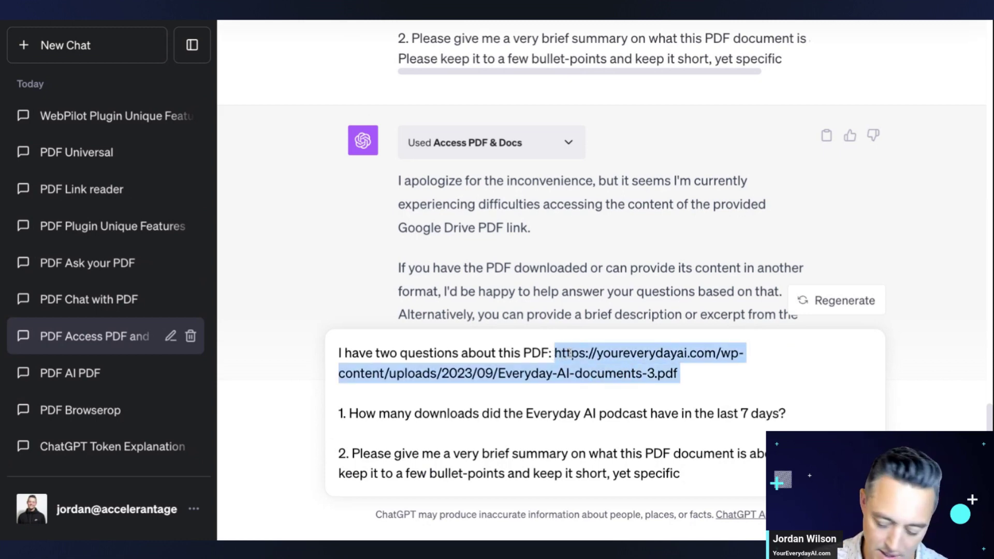
key(ctrl+v)
key(Return)
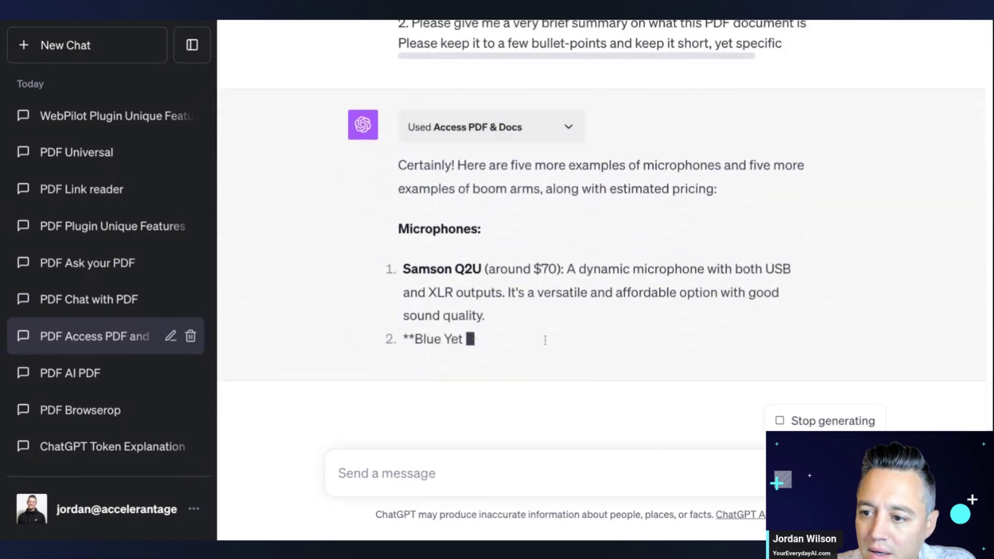
- Scroll through the unrelated reply listing five microphones and five boom arms with prices
scroll(546, 344, up, 5)
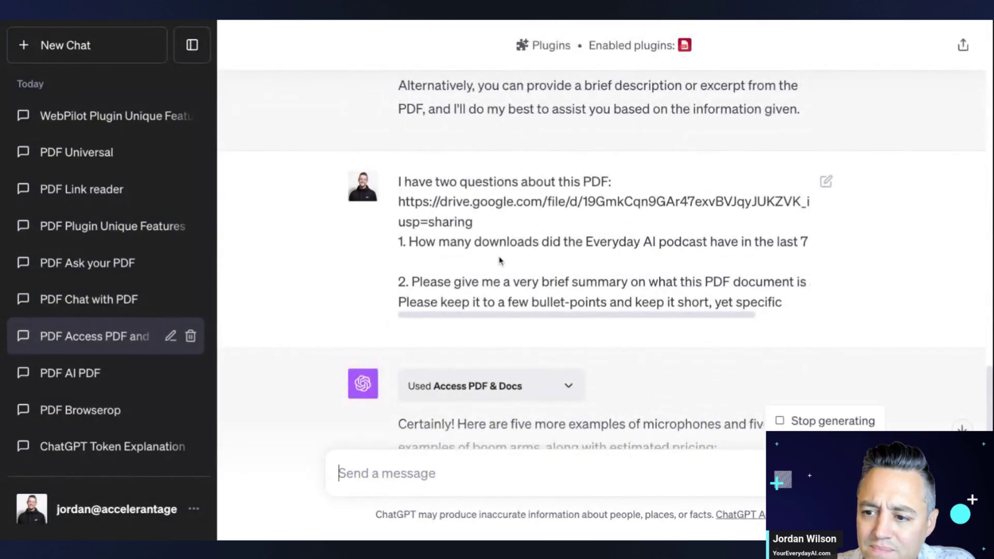
scroll(498, 262, right, 3)
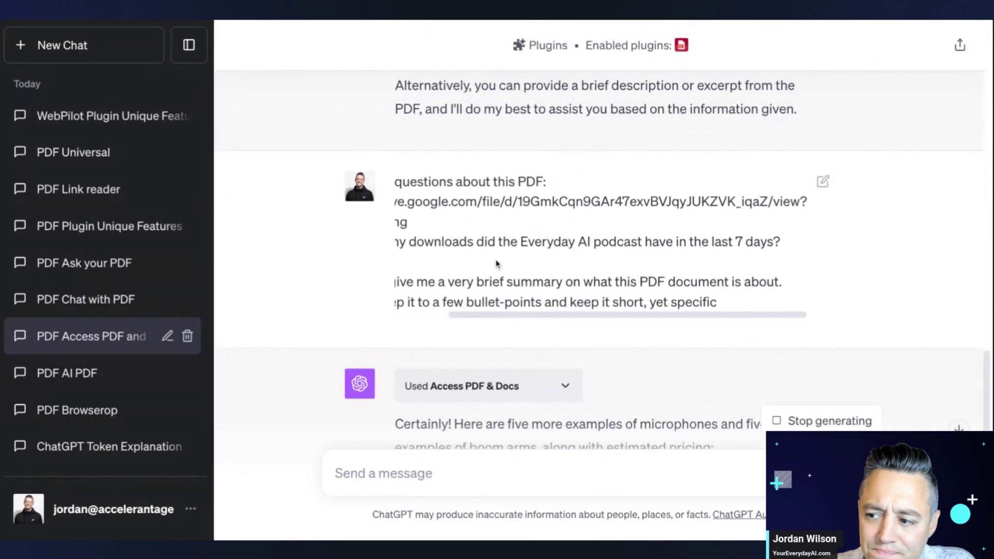
scroll(497, 262, left, 3)
scroll(497, 267, down, 5)
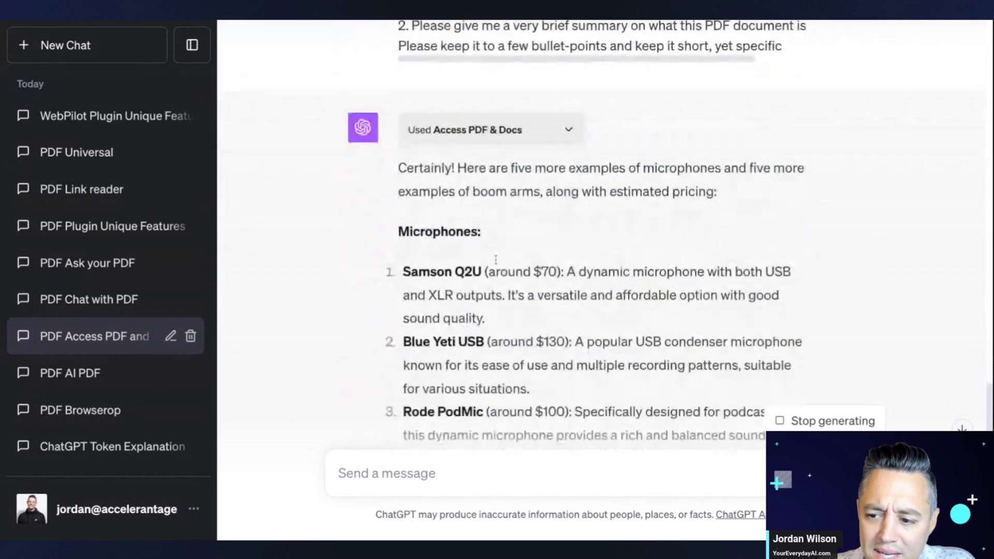
scroll(503, 282, up, 2)
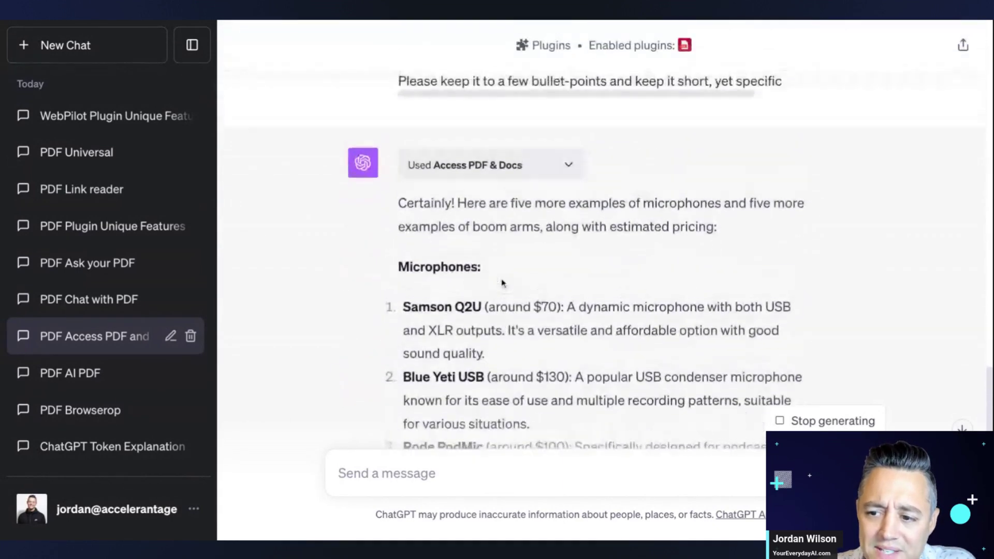
scroll(502, 284, down, 1)
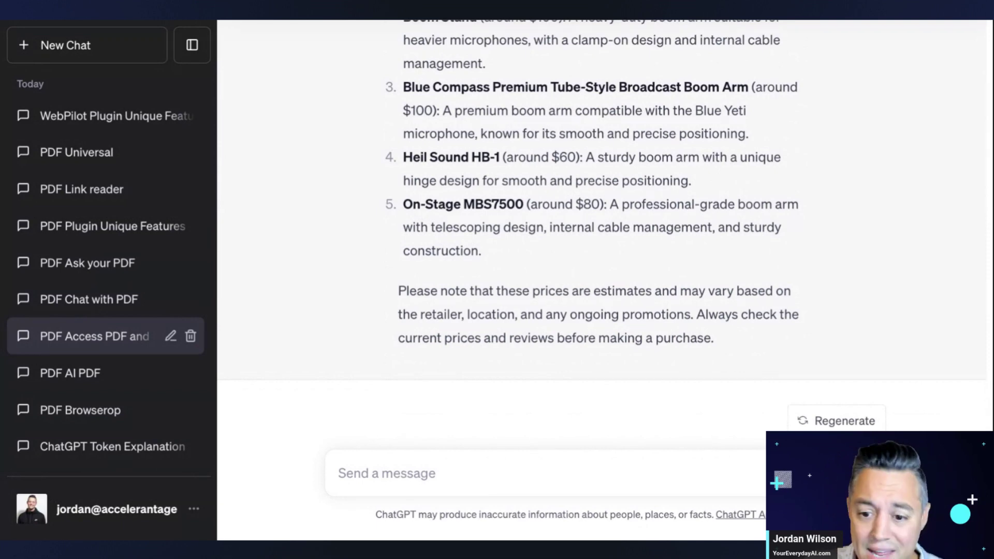
- Send the two-question PDF prompt in the PDF Chat with PDF conversation, getting 14,855 downloads and a seven-bullet summary
click(111, 302)
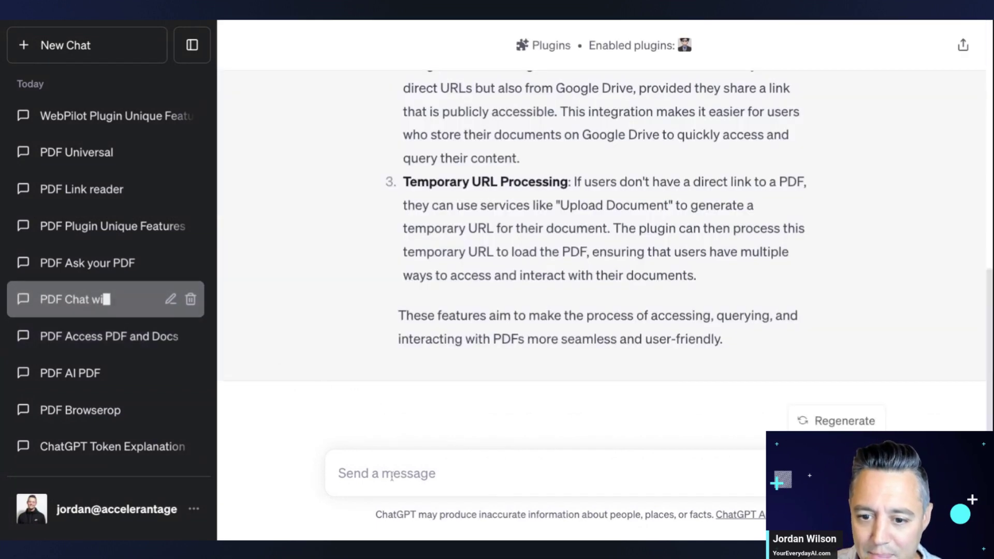
click(392, 476)
key(ctrl+v)
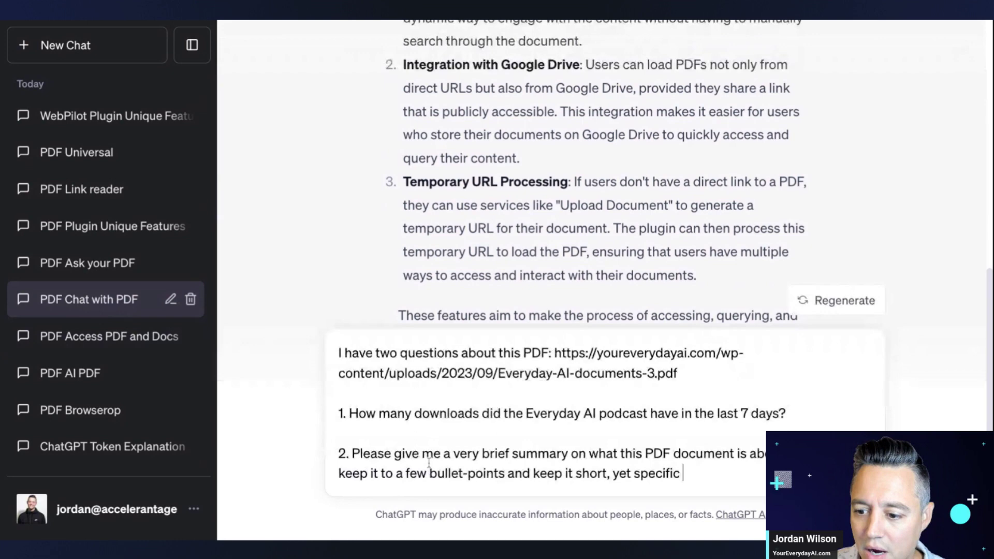
key(Return)
scroll(595, 77, up, 3)
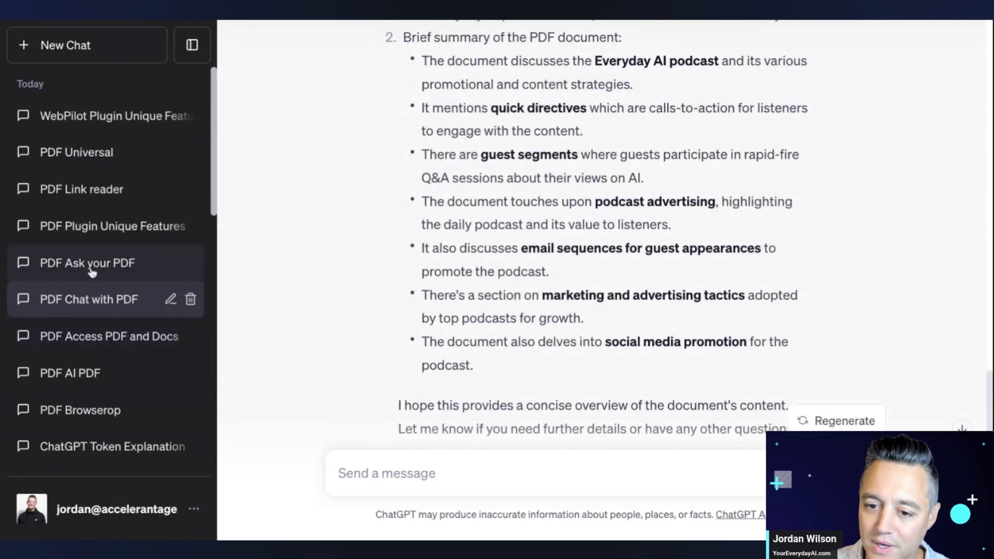
- Paste and send the two-question PDF prompt in the PDF Ask your PDF conversation
click(121, 267)
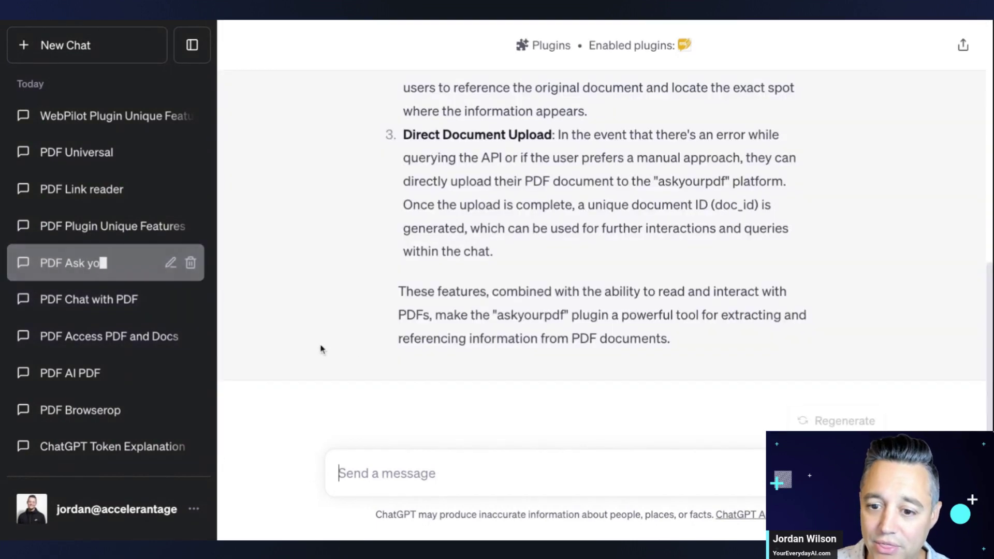
click(102, 305)
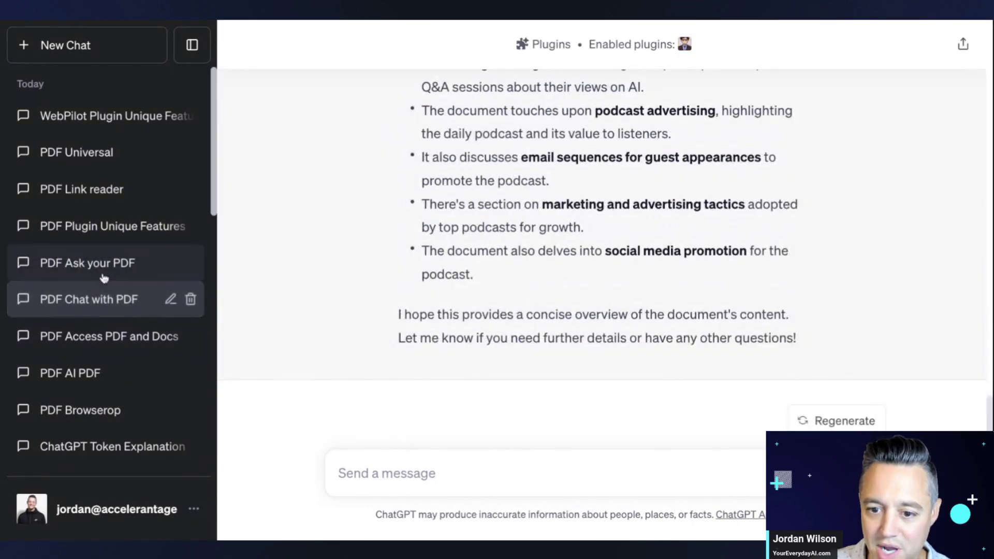
click(39, 274)
click(466, 473)
key(ctrl+v)
key(Return)
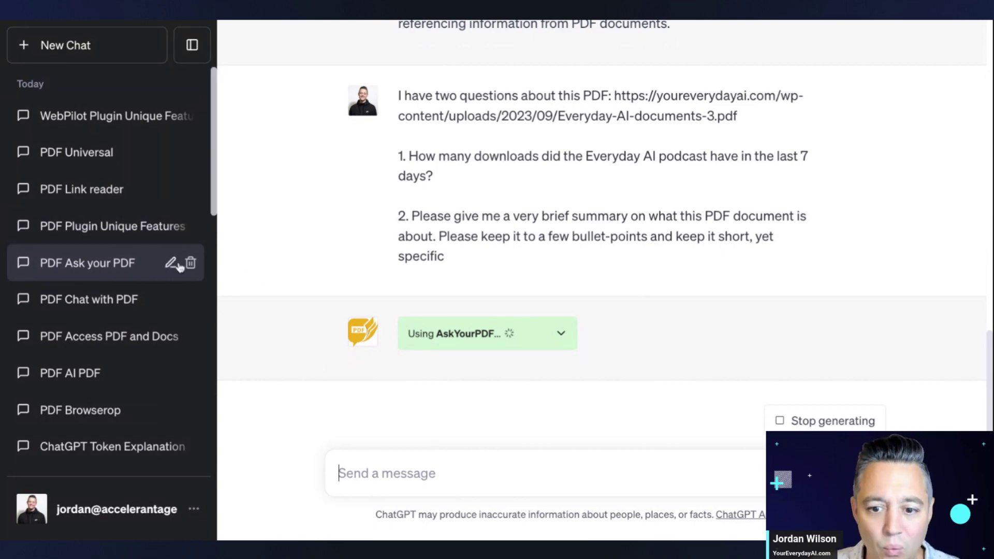
- Read AskYourPDF's error about the PDF URL and follow its Upload Your Document link
scroll(438, 268, up, 1)
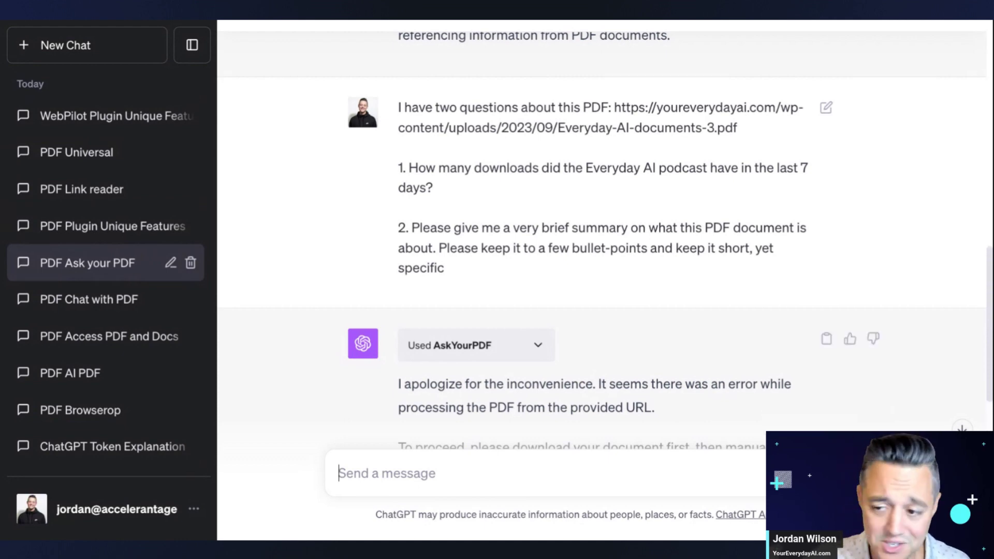
scroll(600, 233, down, 3)
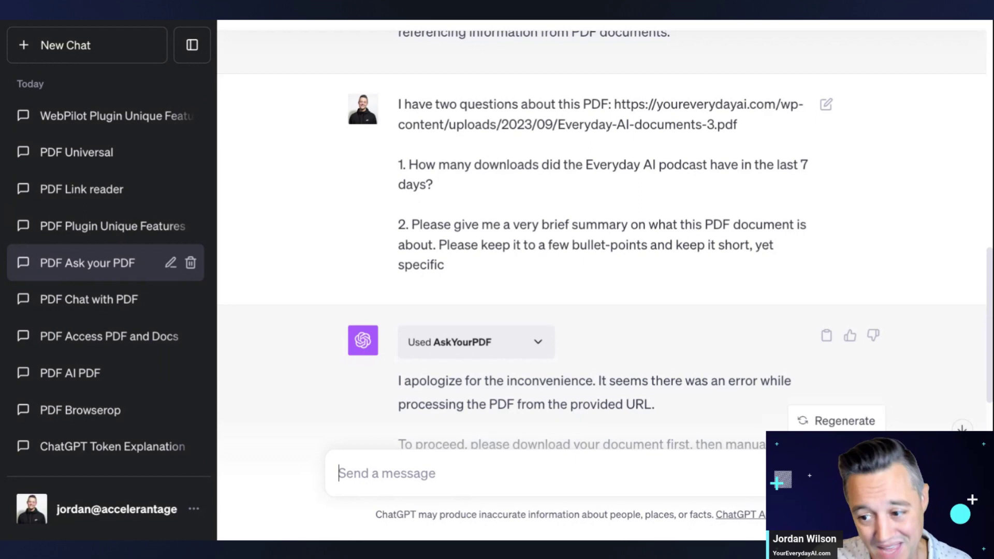
scroll(454, 237, down, 5)
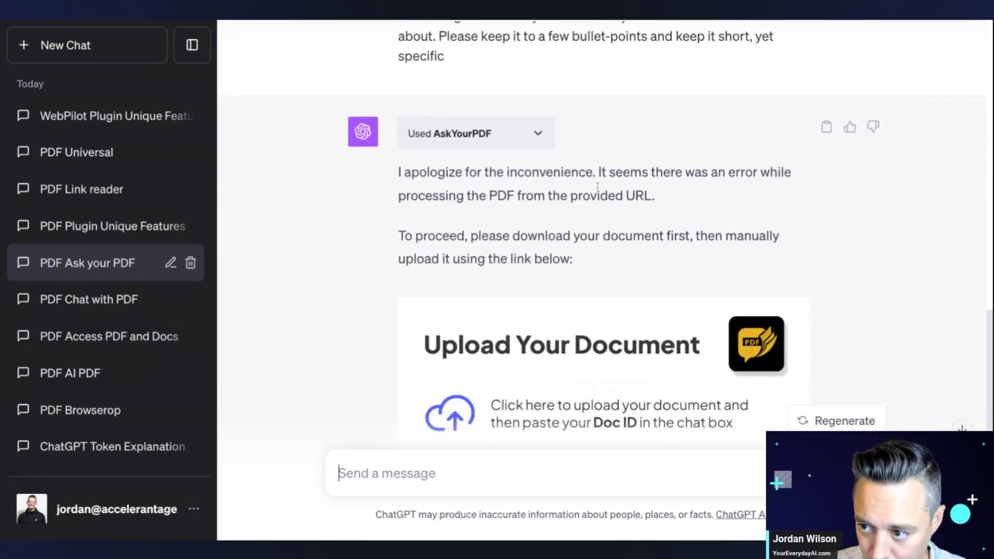
scroll(597, 189, down, 4)
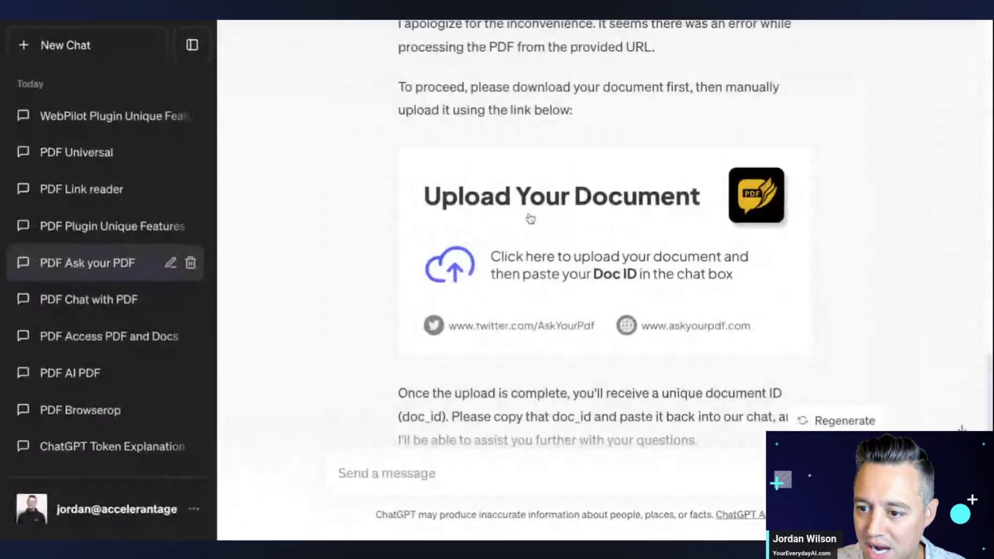
scroll(530, 217, down, 2)
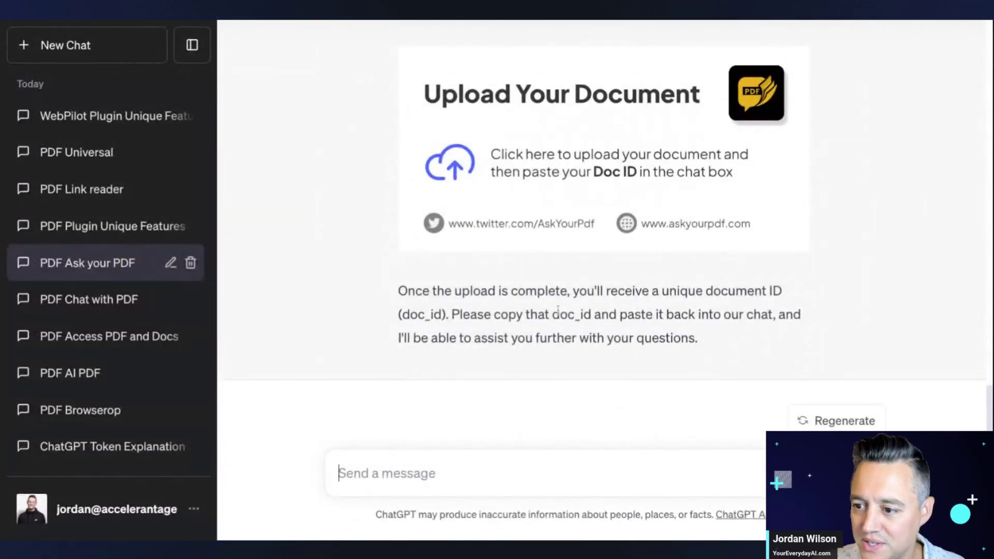
scroll(539, 249, up, 1)
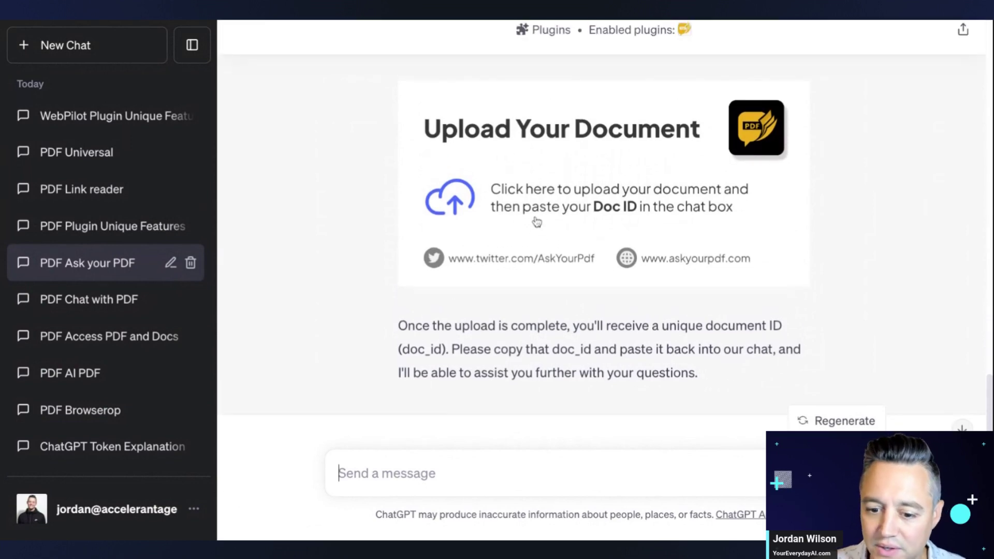
click(539, 222)
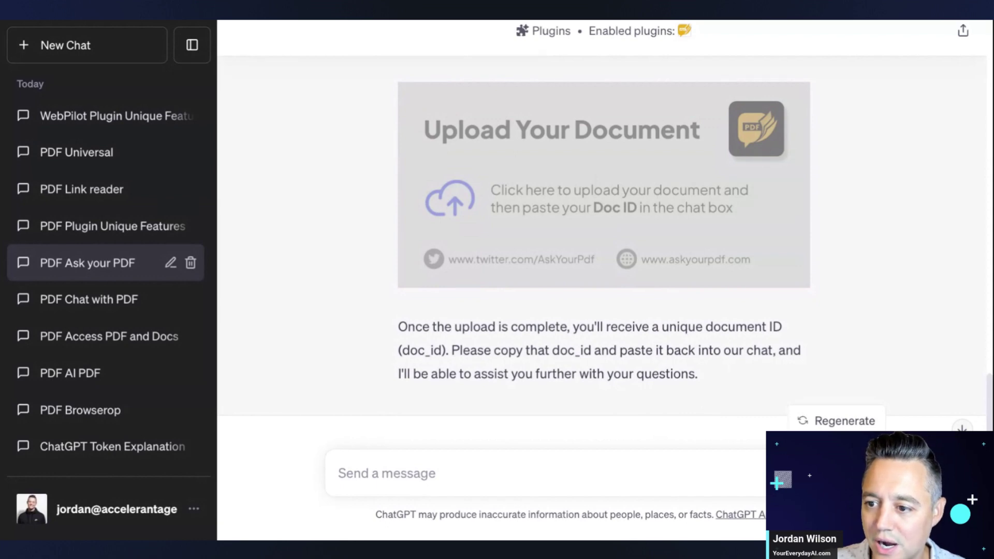
- Upload Everyday AI documents 3.pdf on AskYourPDF, see it rejected over 100 pages, and return to ChatGPT
double_click(603, 184)
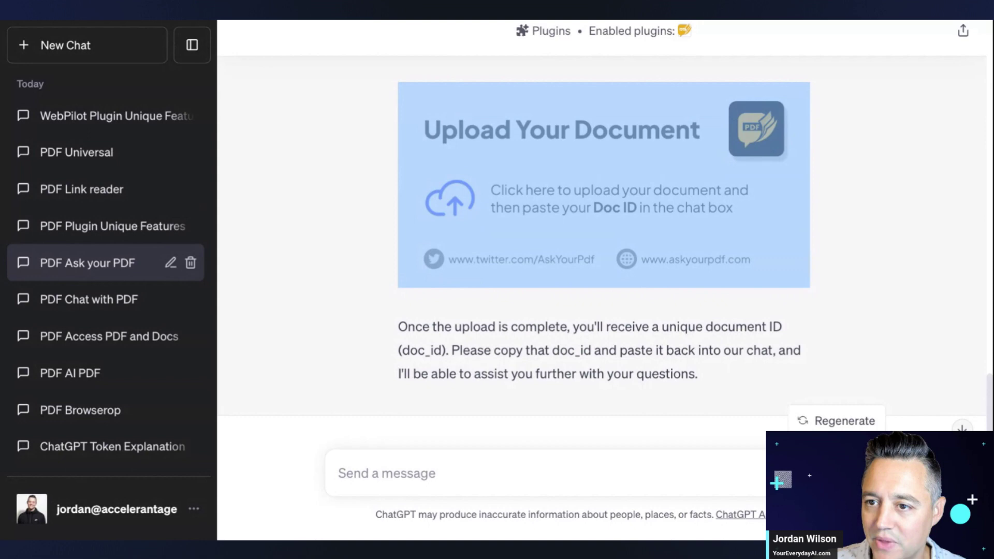
click(340, 21)
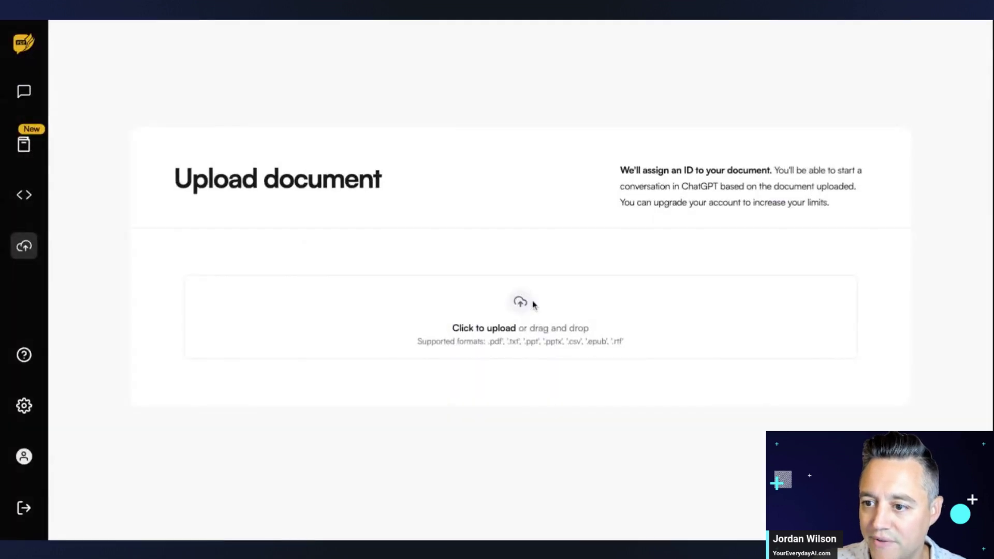
click(520, 302)
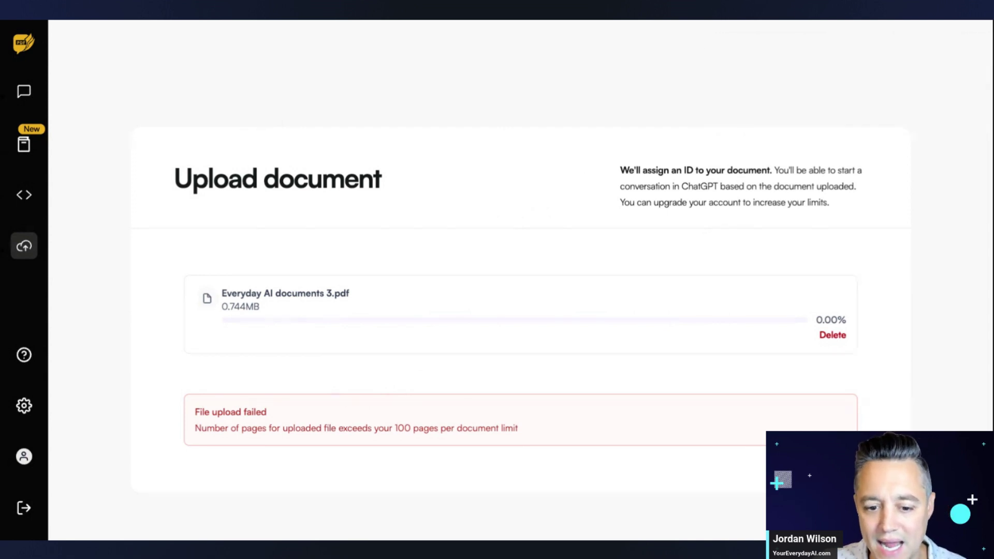
drag(621, 169, 829, 202)
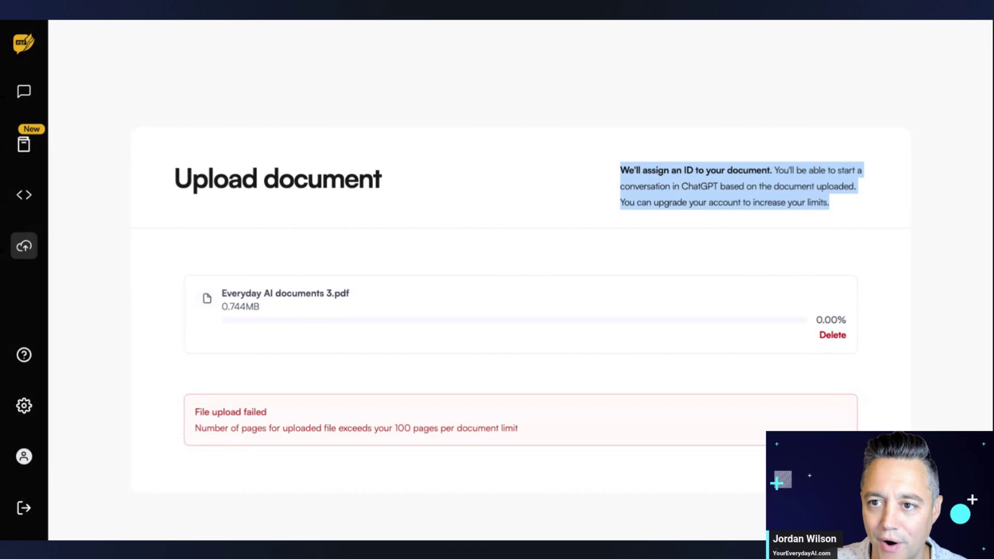
key(ctrl+Tab)
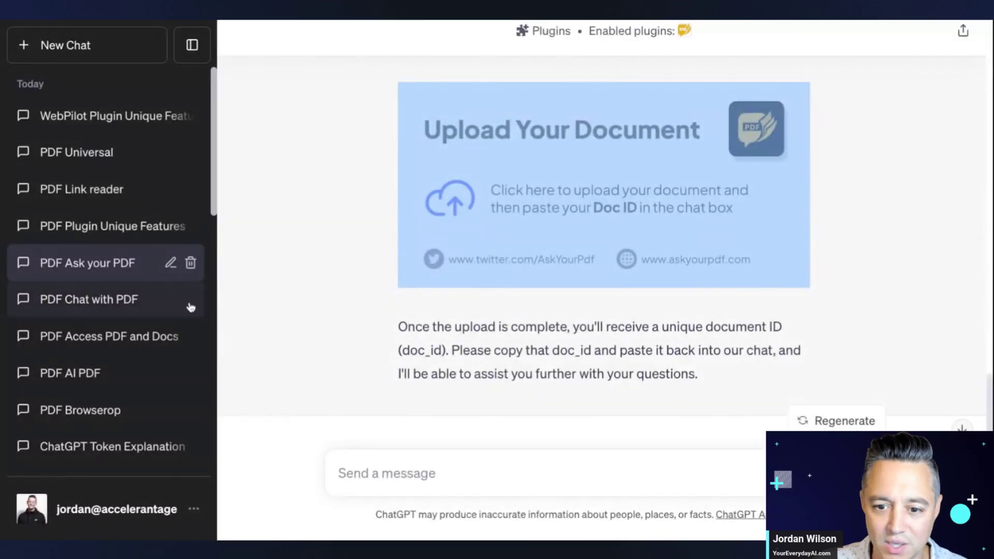
- Paste and send the two-question PDF prompt in the PDF Plugin Unique Features chat
click(137, 232)
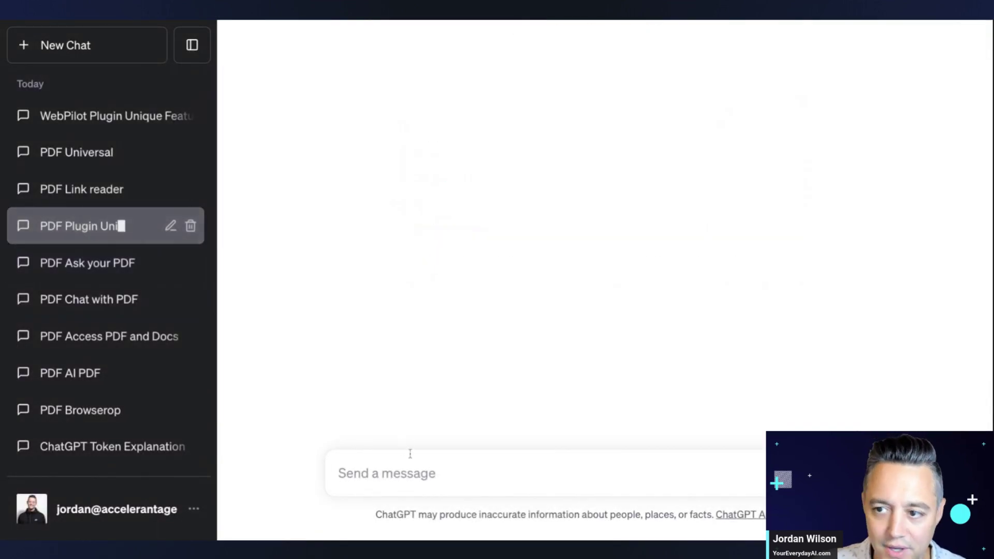
click(427, 463)
key(ctrl+v)
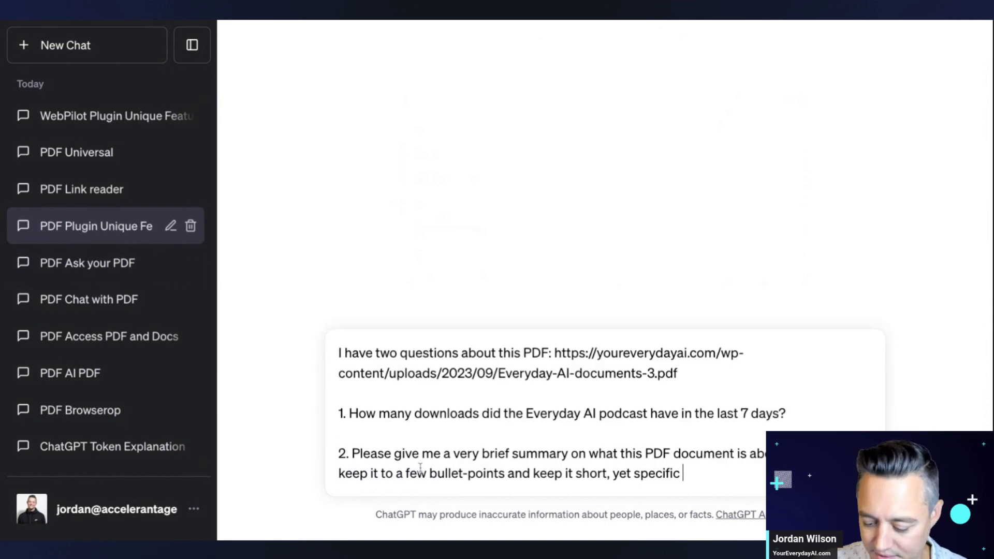
key(Return)
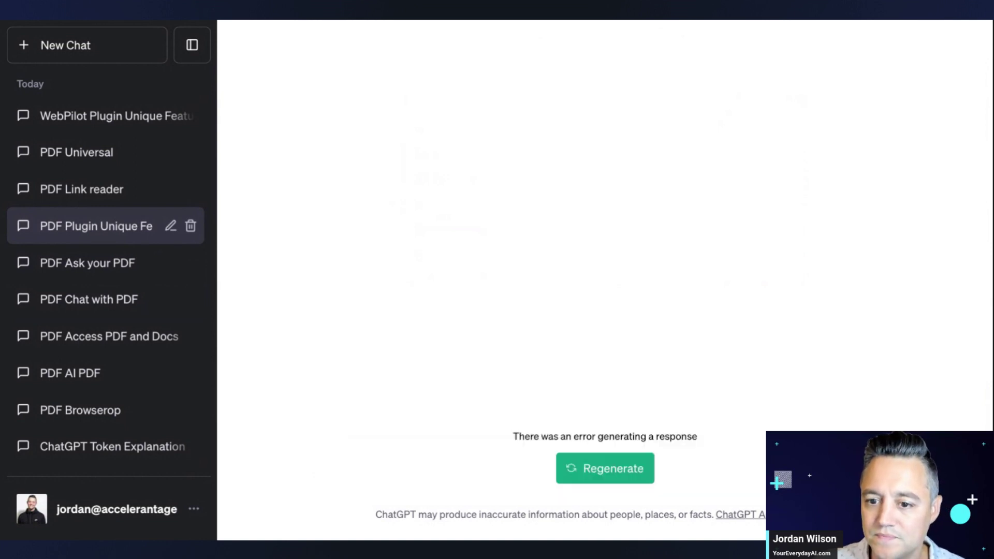
- Send the same prompt in the PDF Link reader chat, regenerate the failed response, and toggle the sidebar
click(172, 225)
click(131, 199)
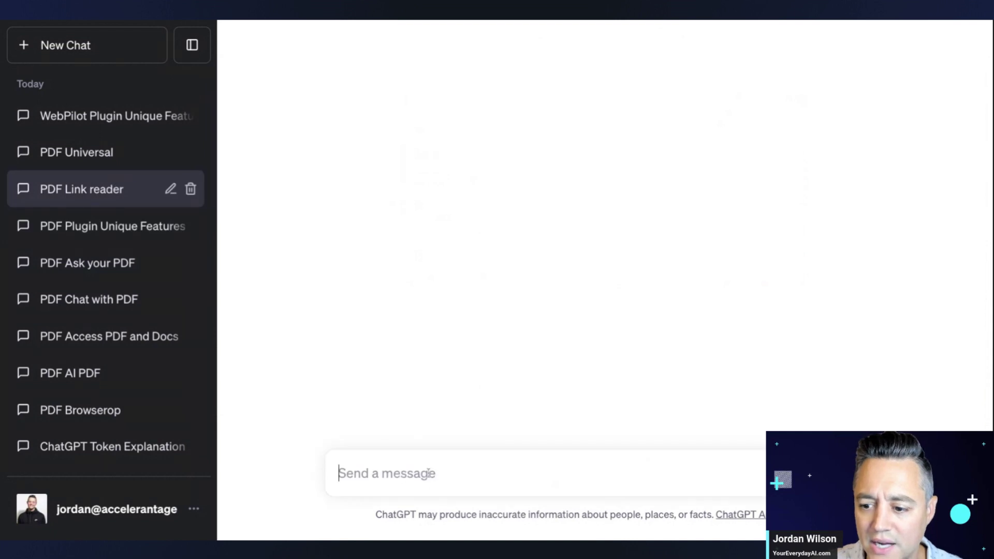
key(ctrl+v)
key(Return)
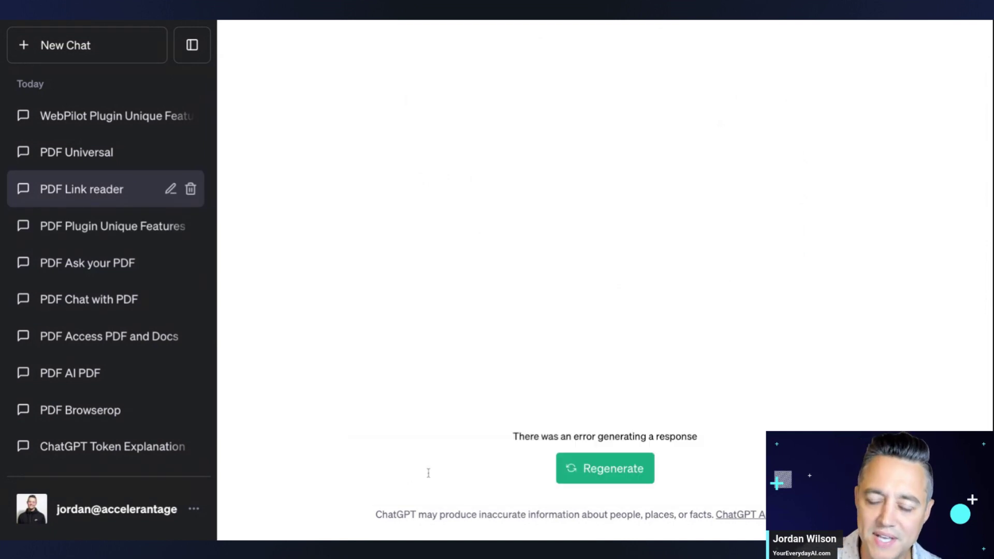
click(600, 470)
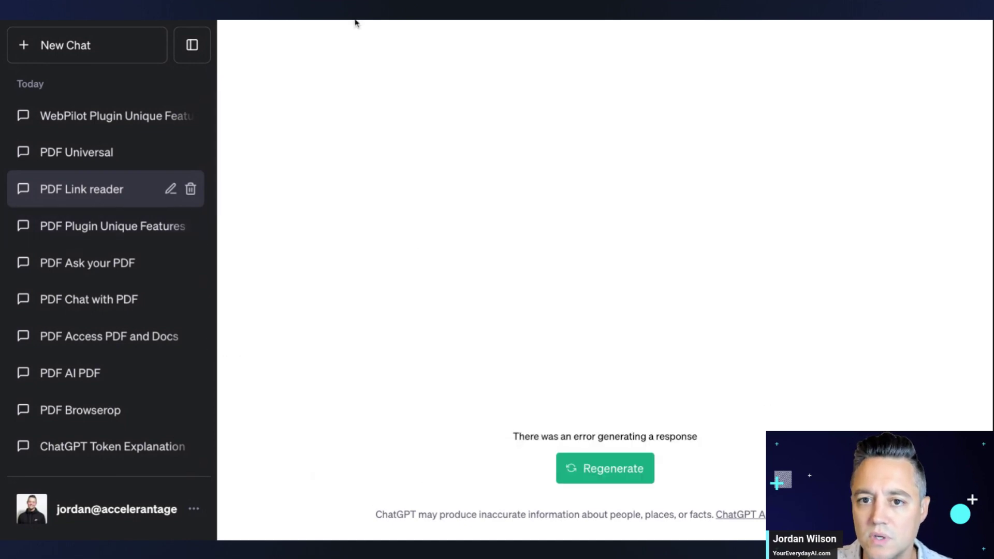
click(192, 45)
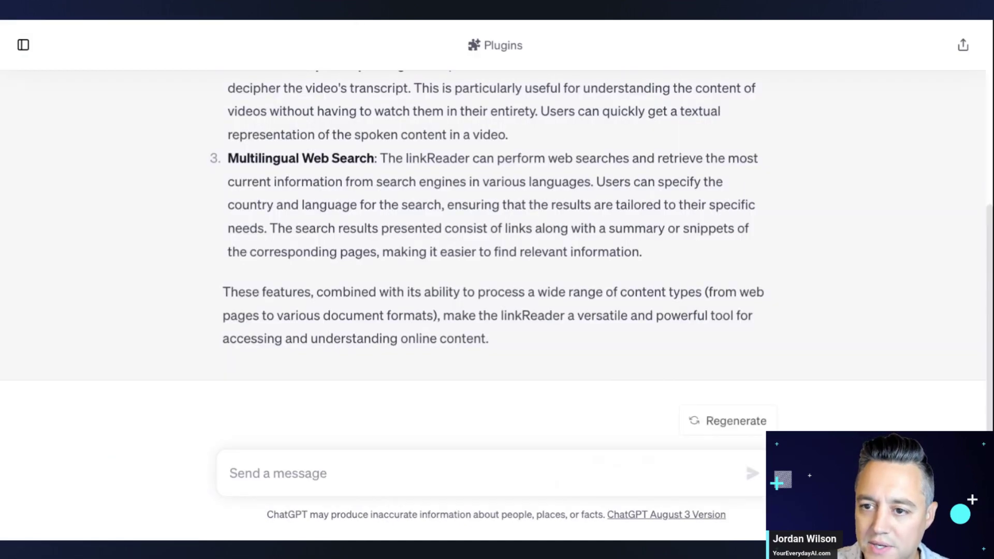
click(23, 44)
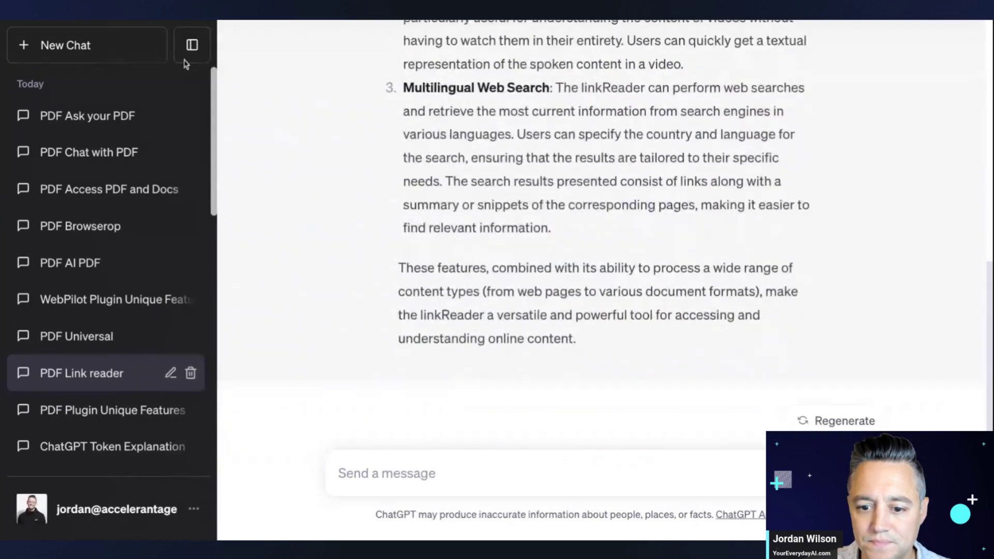
- Rename the PDF Plugin Unique Features chat to 'PDF Mixerbox'
scroll(103, 389, down, 1)
click(130, 325)
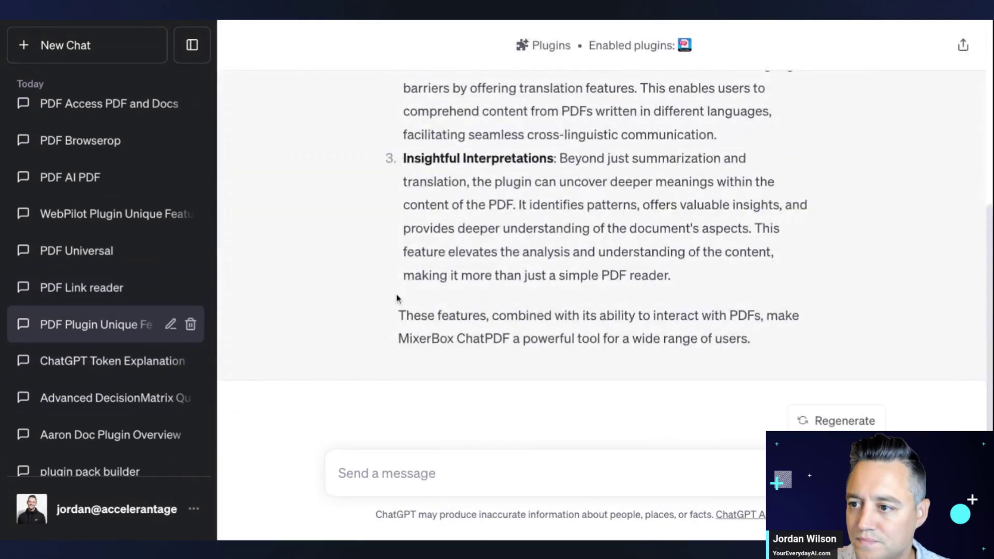
scroll(403, 289, up, 7)
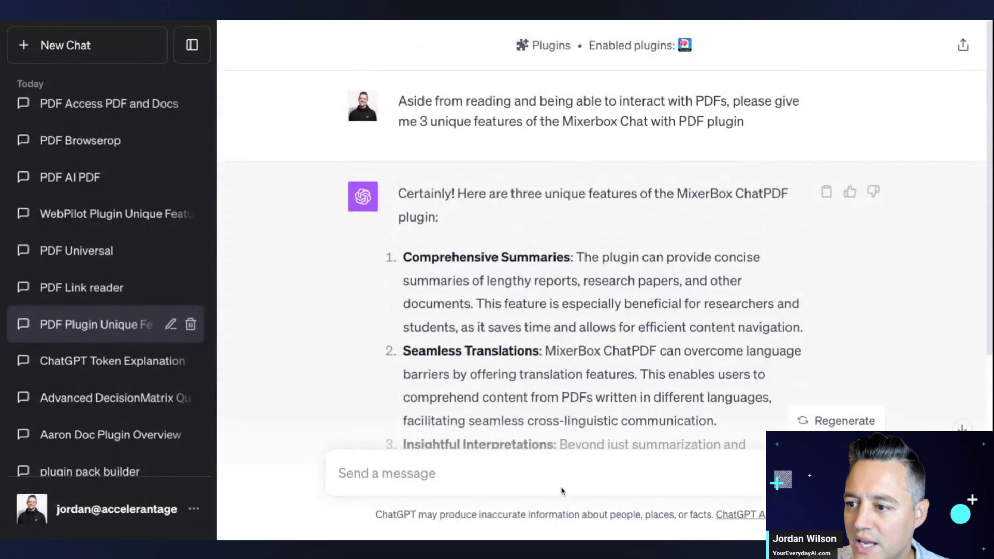
click(171, 324)
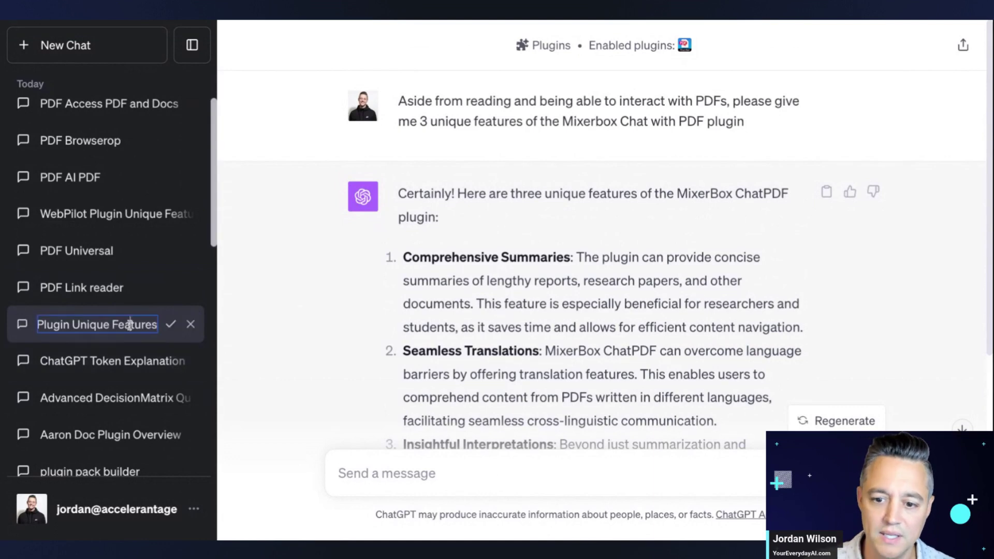
triple_click(75, 325)
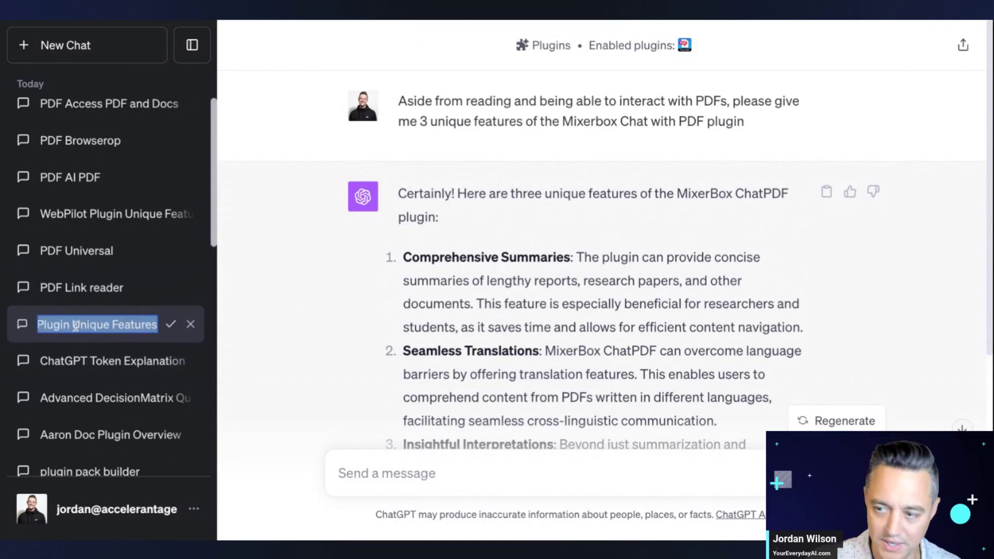
text(PDF Mi)
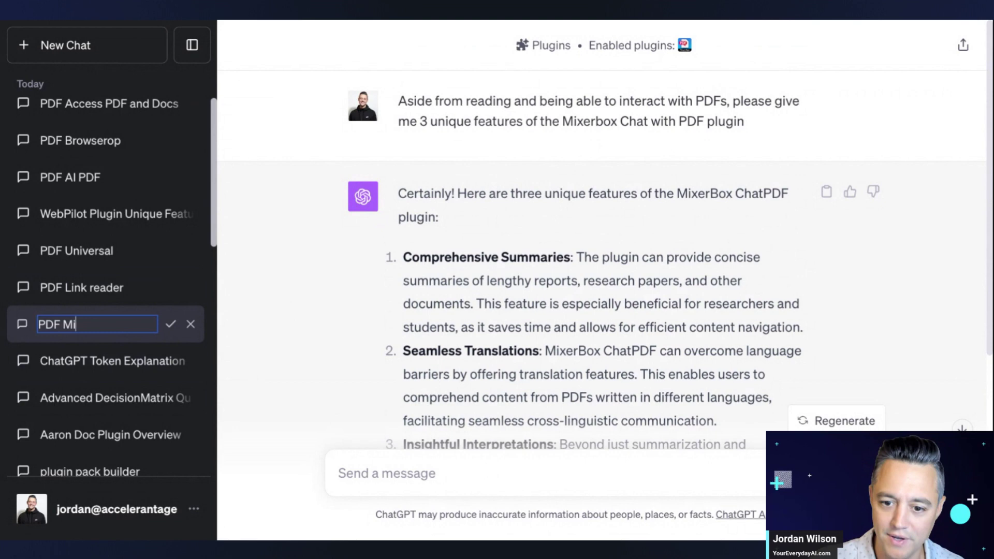
text(xerbox)
key(Return)
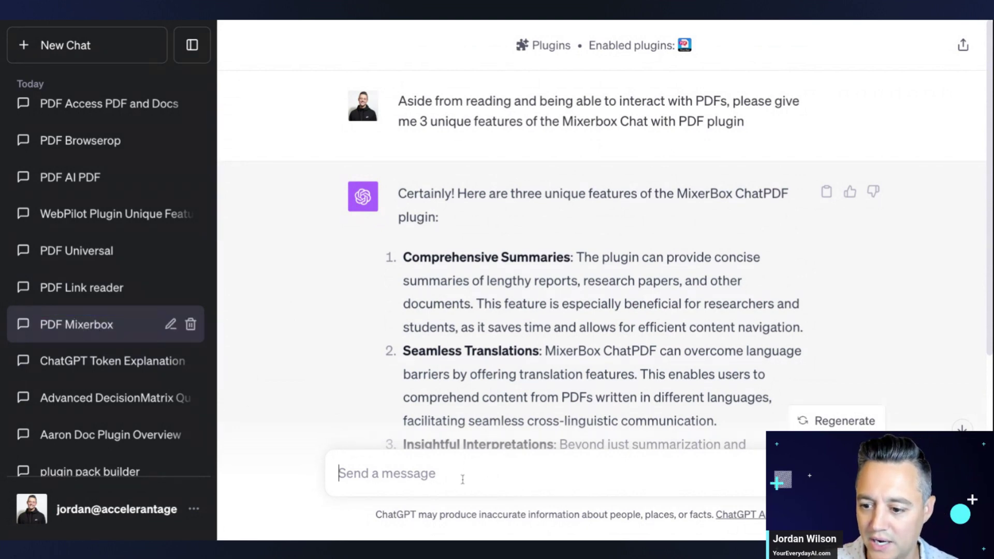
- Send the two-question PDF prompt and review MixerBox's 14,855-downloads answer and summary
key(ctrl+v)
key(Return)
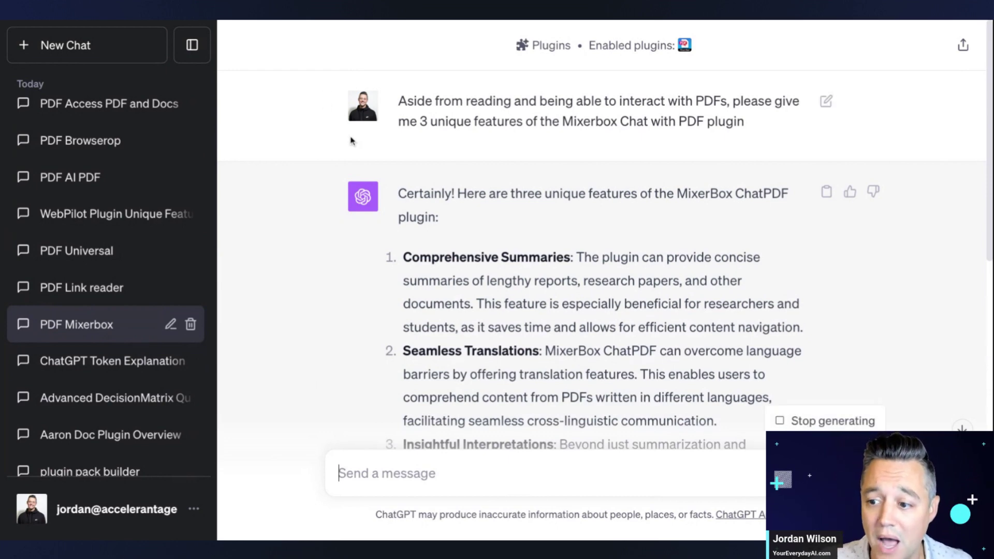
scroll(497, 412, down, 10)
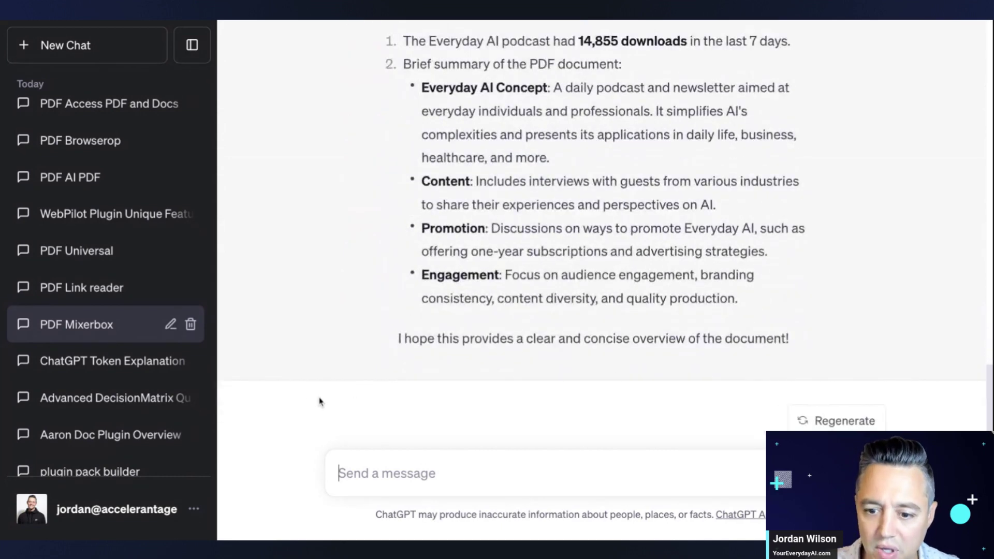
scroll(115, 321, up, 3)
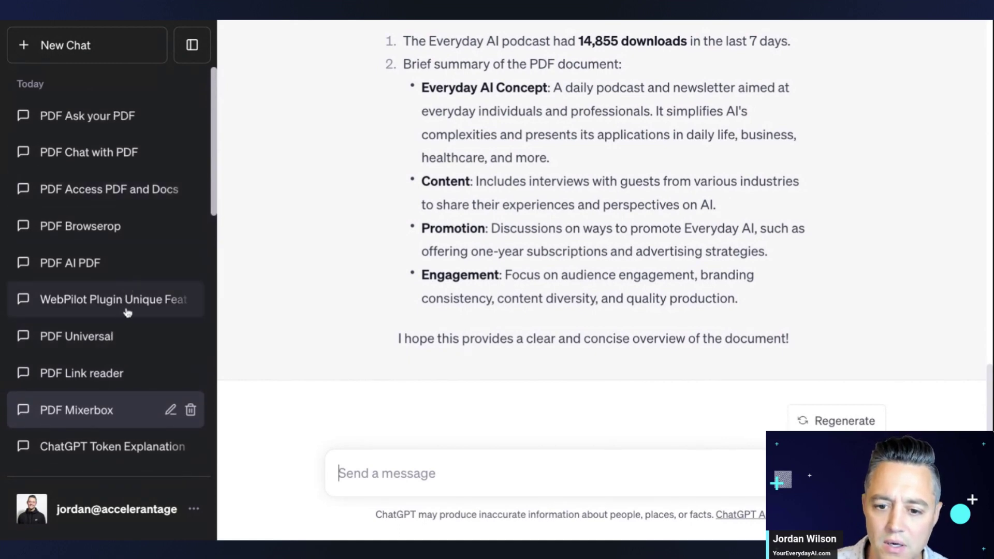
- Send the two-question PDF prompt in the PDF Link reader chat
scroll(69, 368, down, 1)
scroll(94, 337, up, 1)
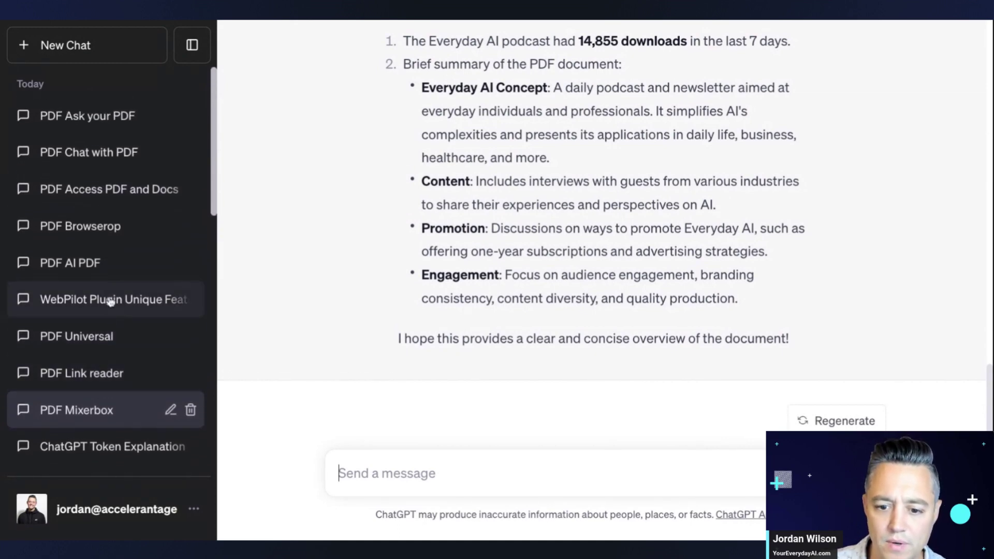
click(101, 373)
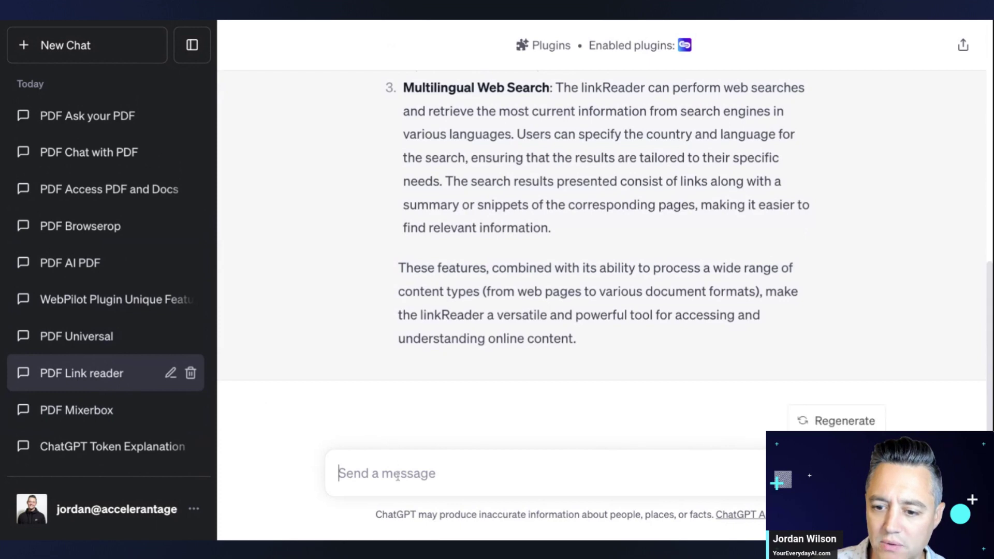
text(I have two questions about this PDF: https://youreverydayai.com/wp-content/uploads/2023/09/Everyday-AI-documents-3.pdf  1. How many downloads did the Everyday AI podcast have in the last 7 days?  2. Please give me a very brief summary on what this PDF document is about. Please keep it to a few bullet-points and keep it short, yet specific)
key(Return)
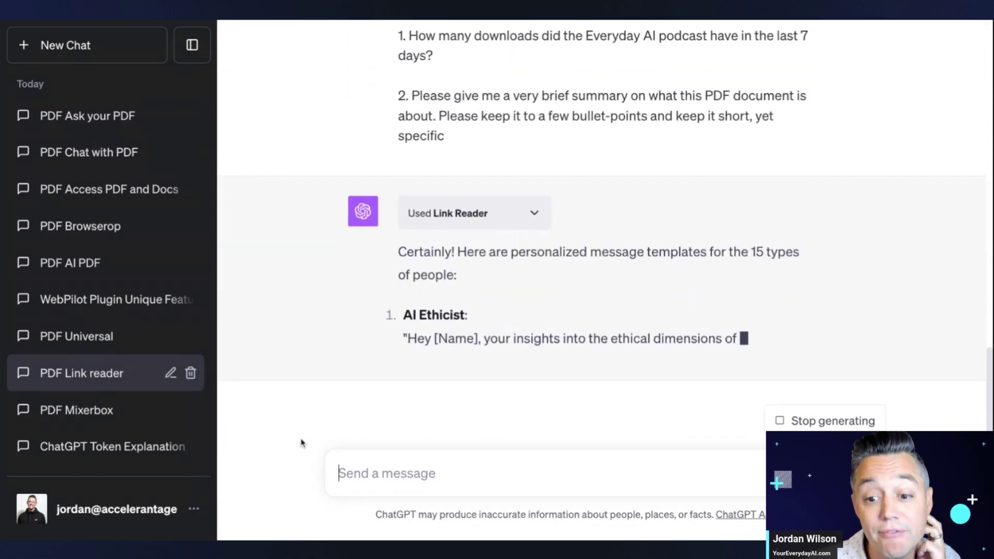
- Review Link Reader's reply of 15 unrelated podcast-guest message templates
scroll(518, 291, up, 5)
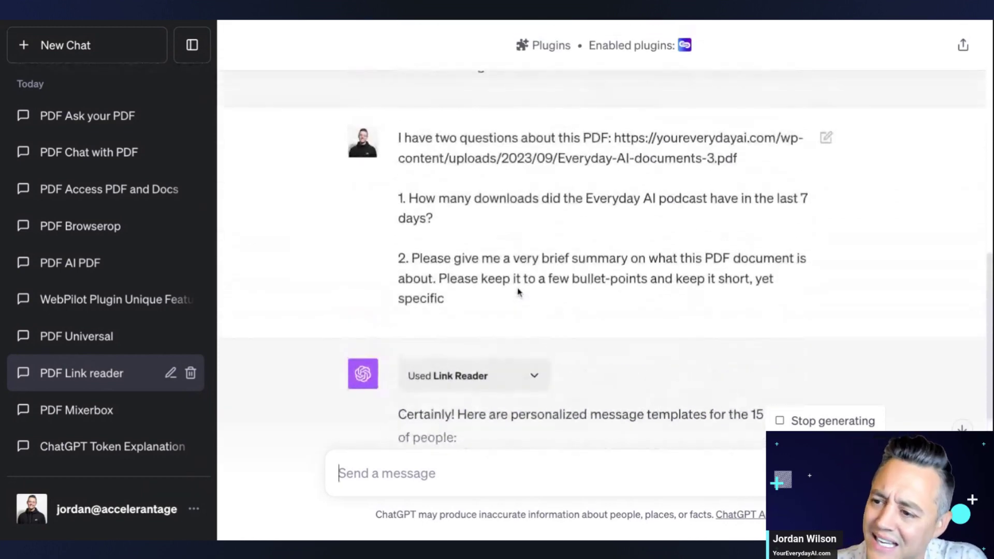
scroll(515, 295, down, 2)
scroll(513, 296, down, 2)
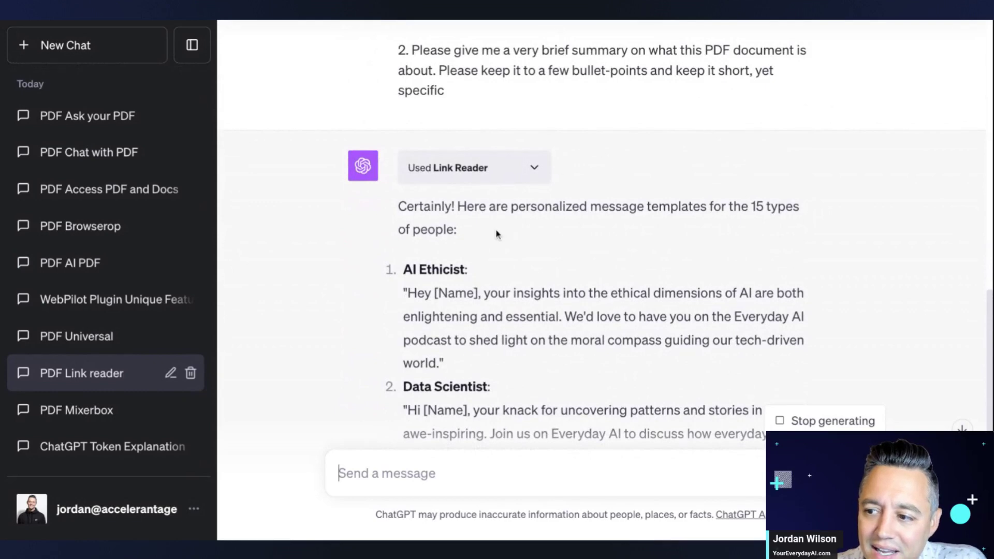
triple_click(467, 234)
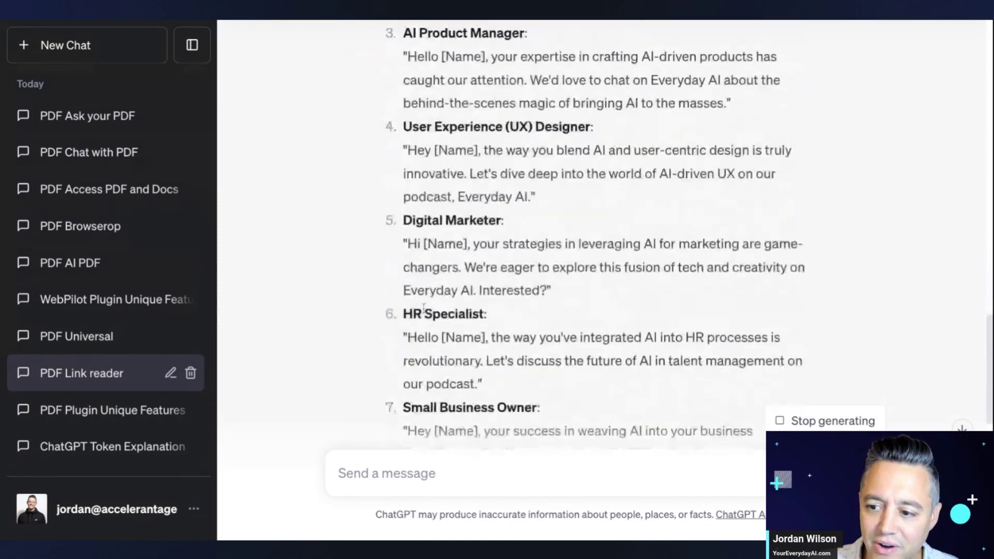
scroll(432, 308, up, 20)
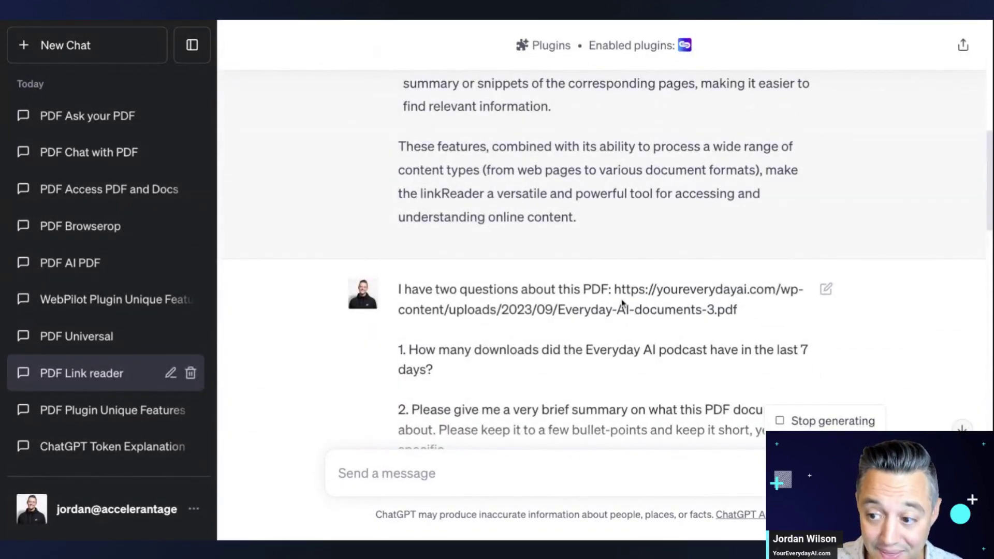
scroll(606, 324, down, 10)
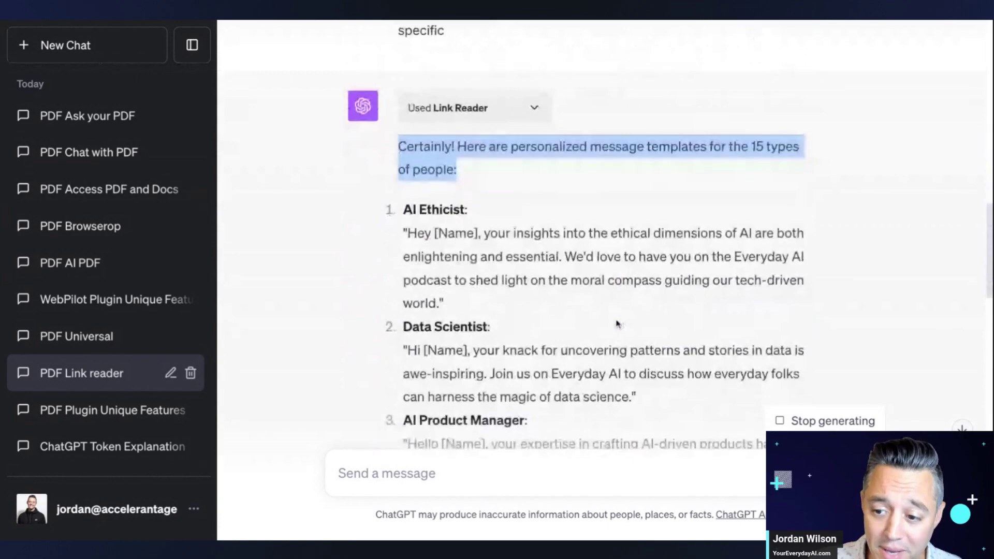
scroll(616, 324, down, 20)
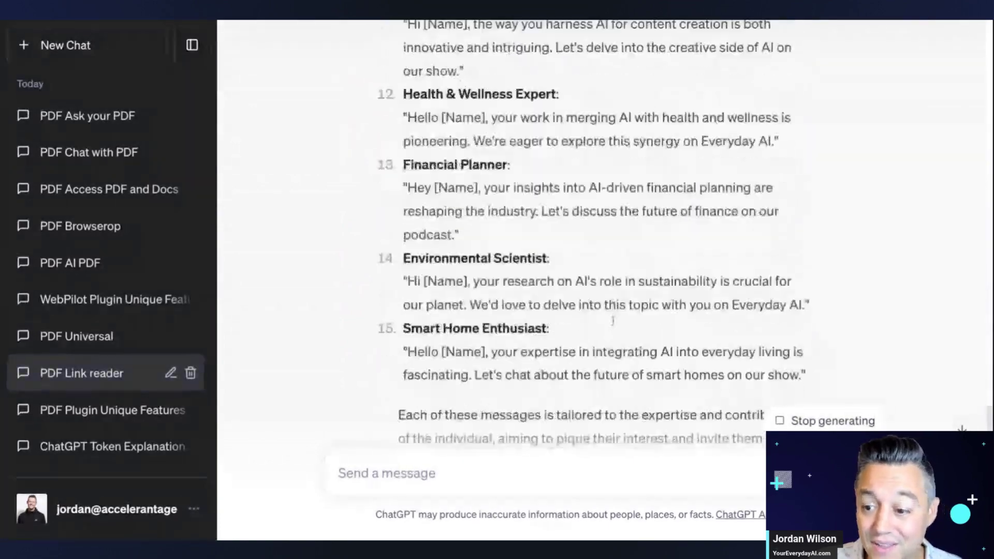
scroll(611, 326, down, 2)
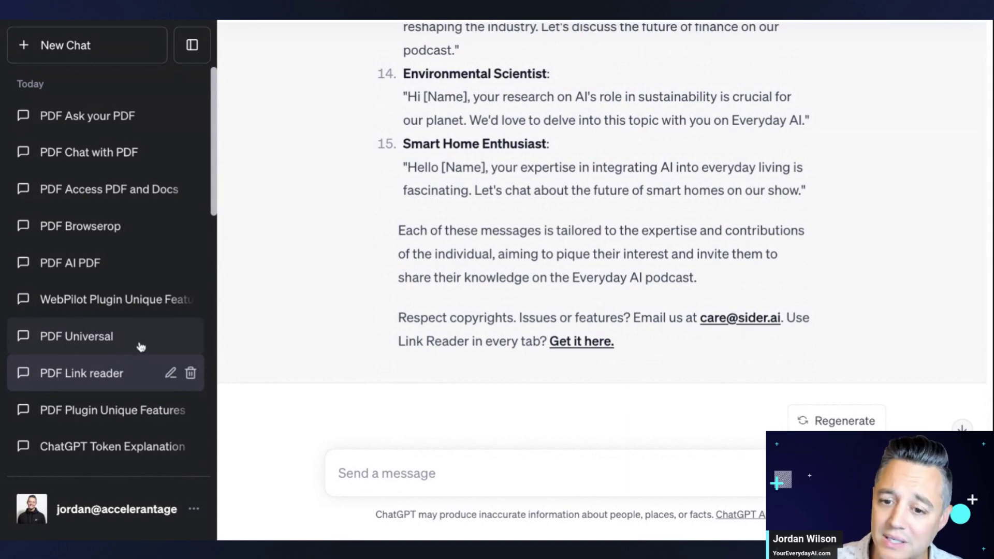
- Send the two-question PDF prompt in the PDF Universal chat
click(138, 346)
text(I have two questions about this PDF: https://youreverydayai.com/wp-content/uploads/2023/09/Everyday-AI-documents-3.pdf  1. How many downloads did the Everyday AI podcast have in the last 7 days?  2. Please give me a very brief summary on what this PDF document is about. Please keep it to a few bullet-points and keep it short, yet specific)
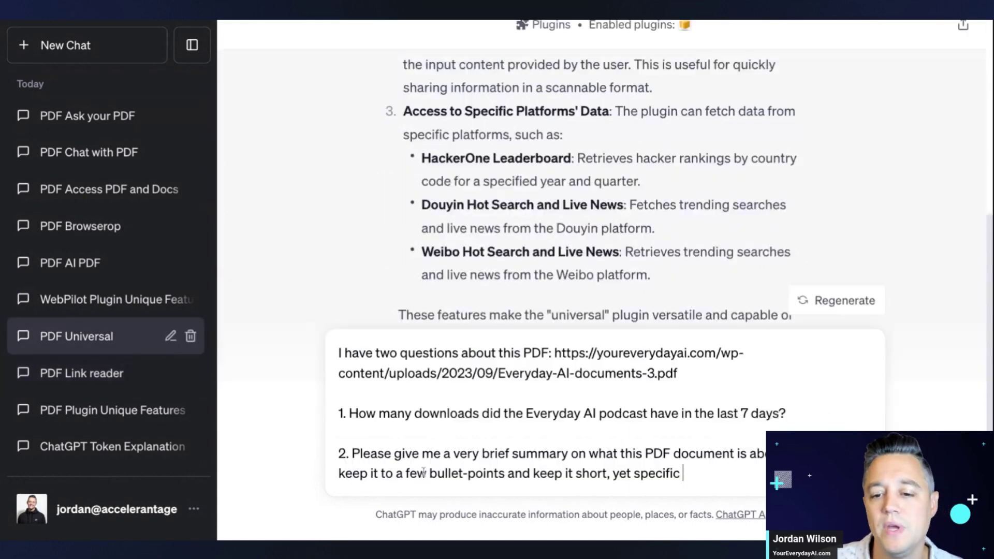
key(Return)
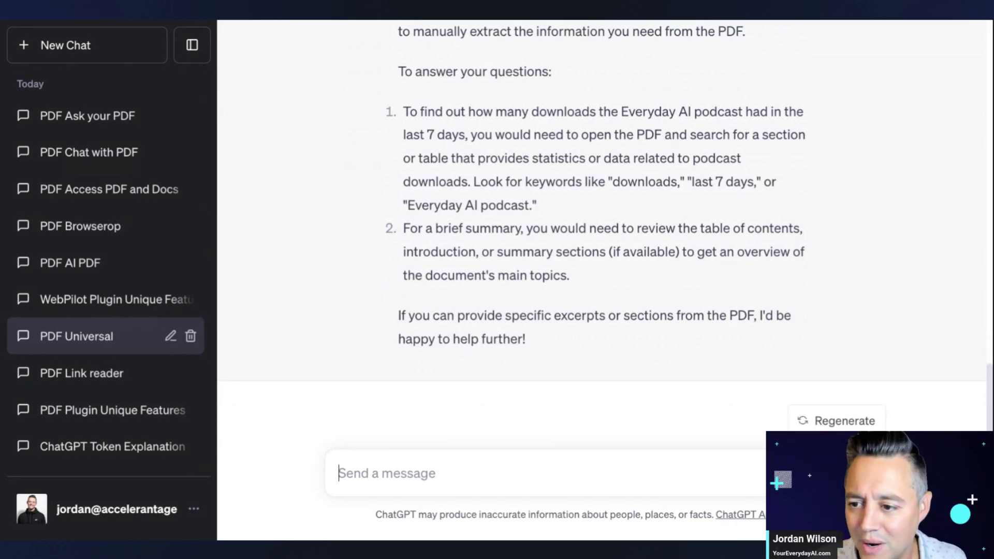
- Highlight the reply's passages on the PDF being too large and both answers
scroll(636, 368, up, 7)
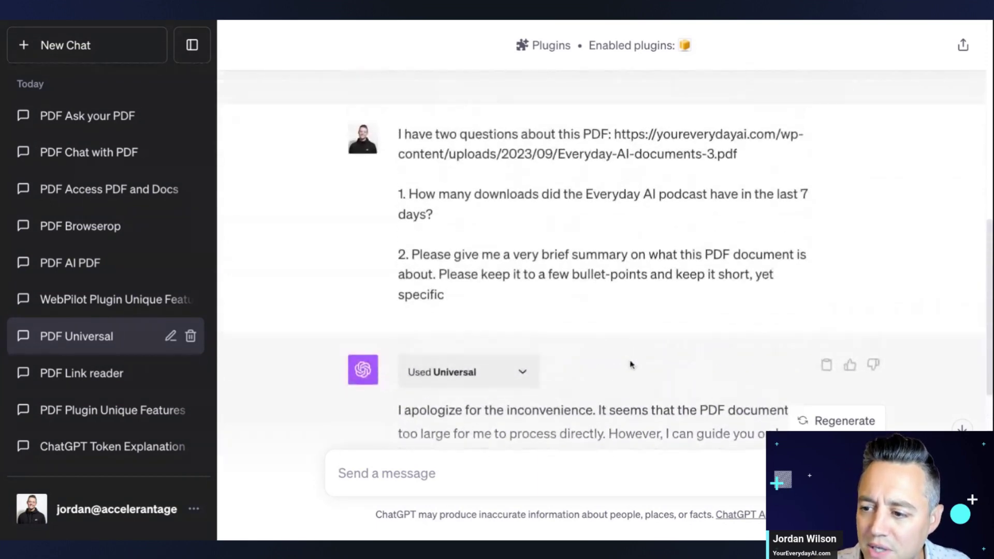
scroll(630, 362, down, 5)
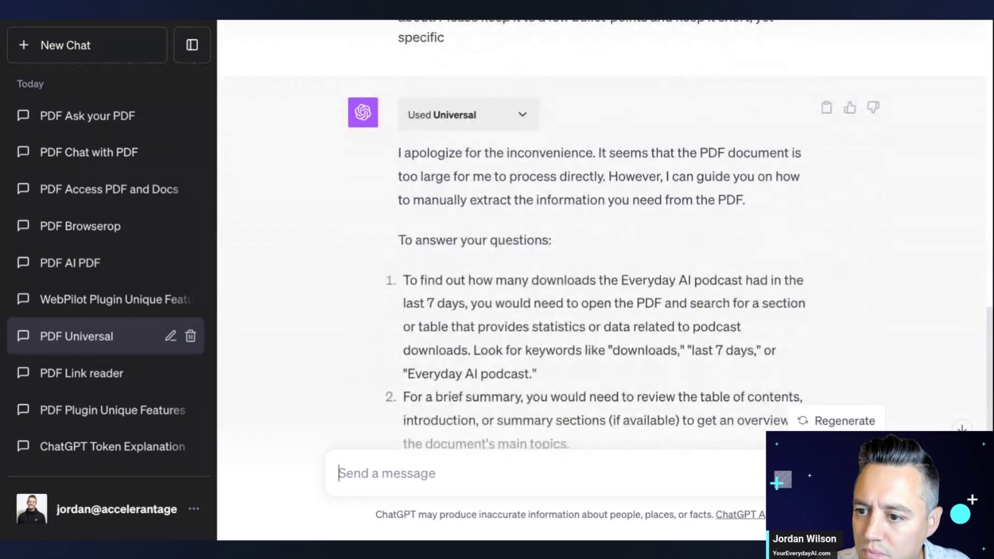
drag(398, 179, 745, 202)
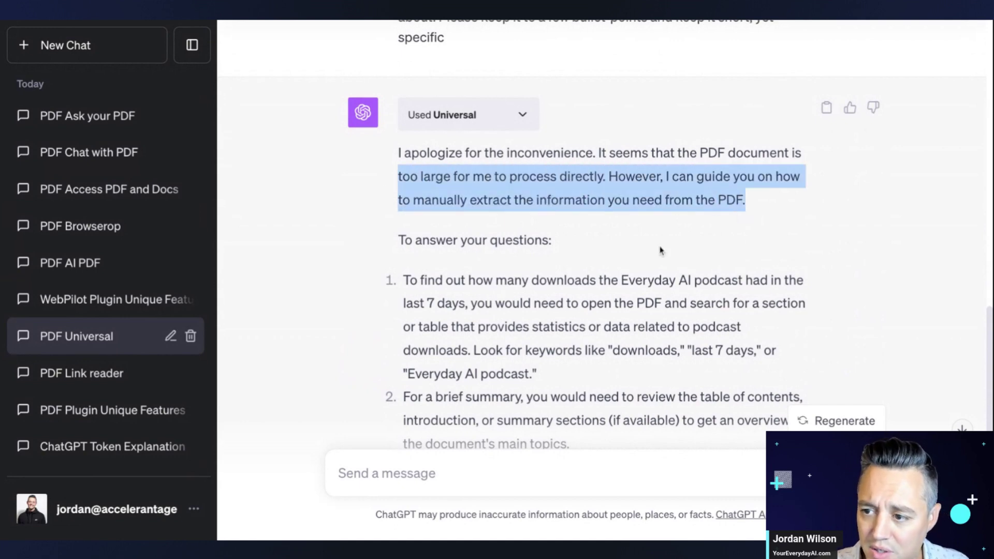
click(575, 356)
scroll(576, 354, down, 1)
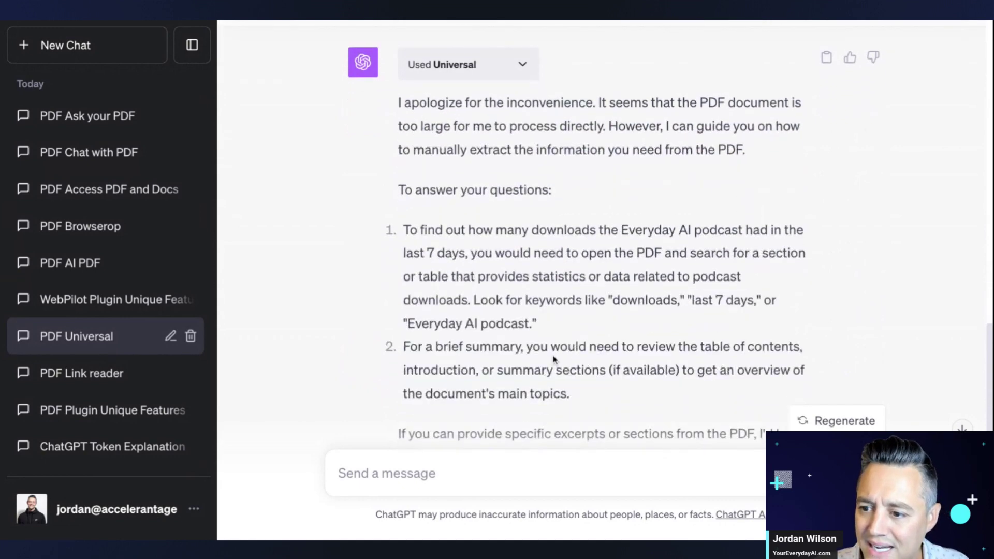
triple_click(574, 329)
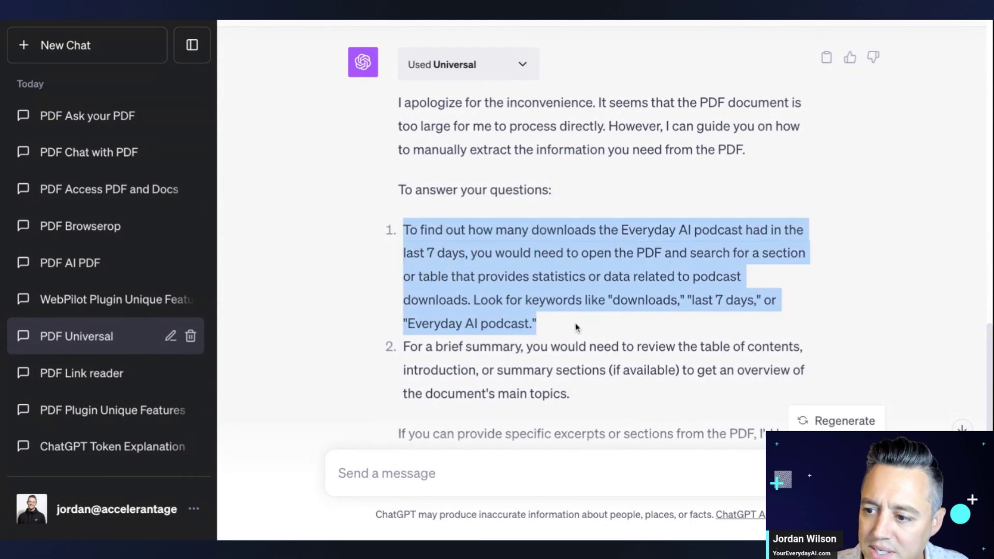
scroll(576, 328, down, 3)
triple_click(601, 280)
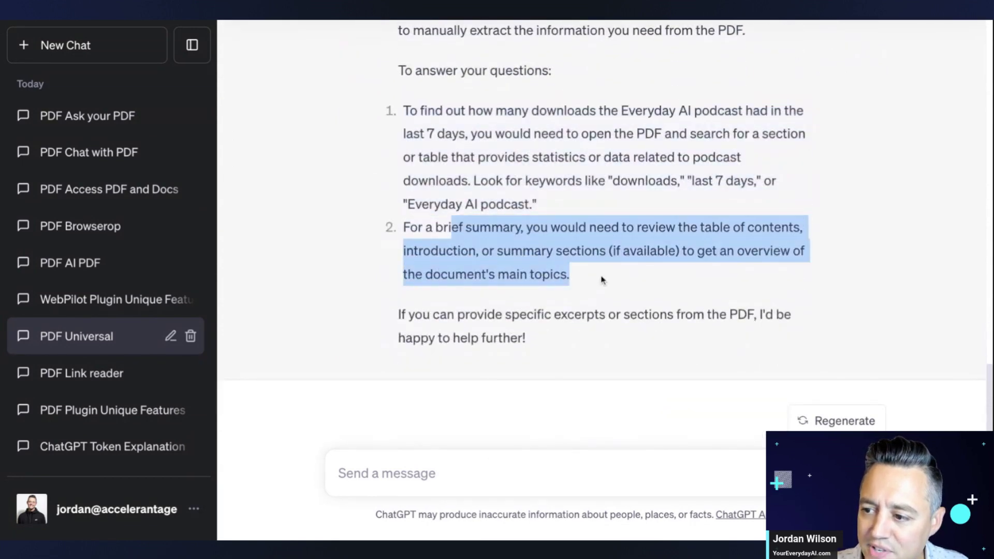
triple_click(600, 280)
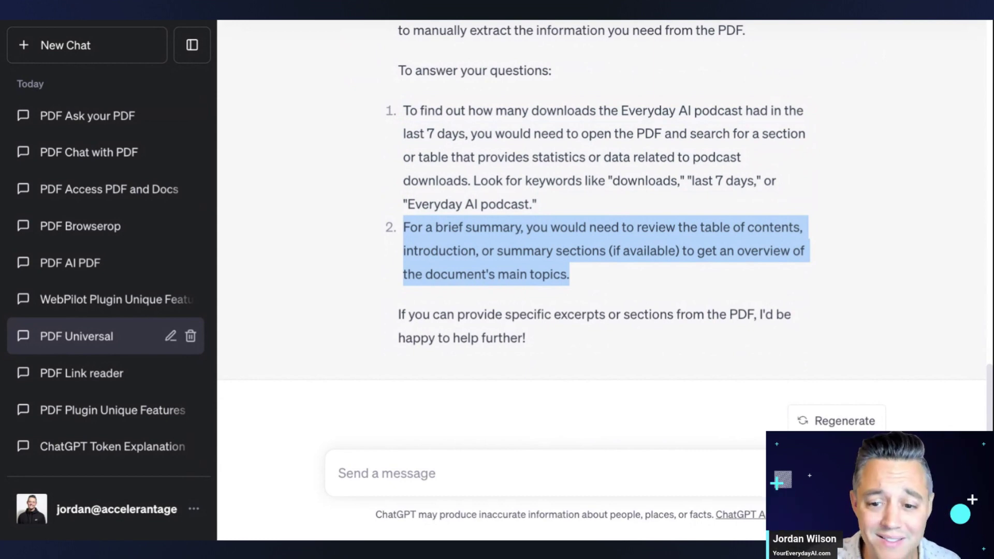
- Send the two-question PDF prompt in the WebPilot Plugin Unique Features chat
click(115, 296)
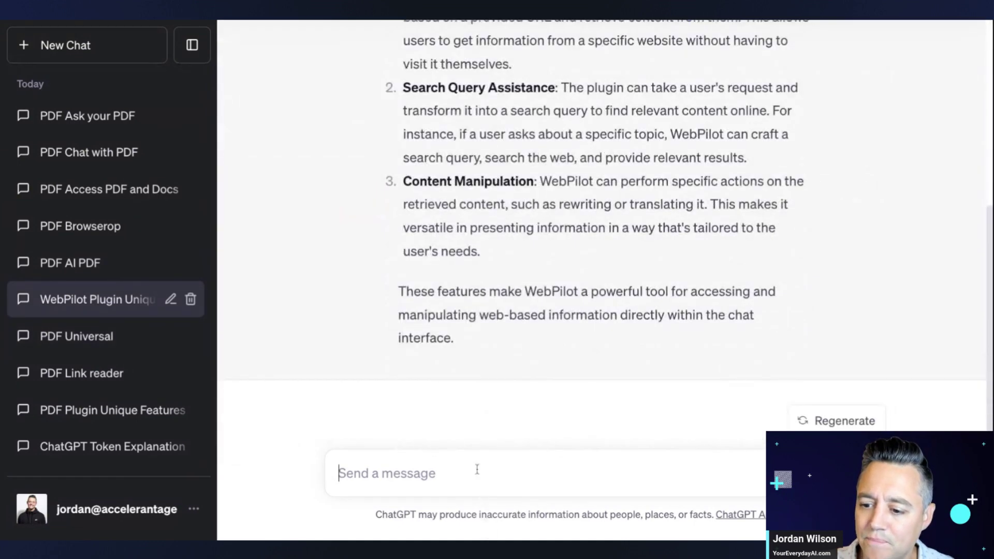
text(I have two questions about this PDF: https://youreverydayai.com/wp-content/uploads/2023/09/Everyday-AI-documents-3.pdf  1. How many downloads did the Everyday AI podcast have in the last 7 days?  2. Please give me a very brief summary on what this PDF document is about. Please keep it to a few bullet-points and keep it short, yet specific)
key(Return)
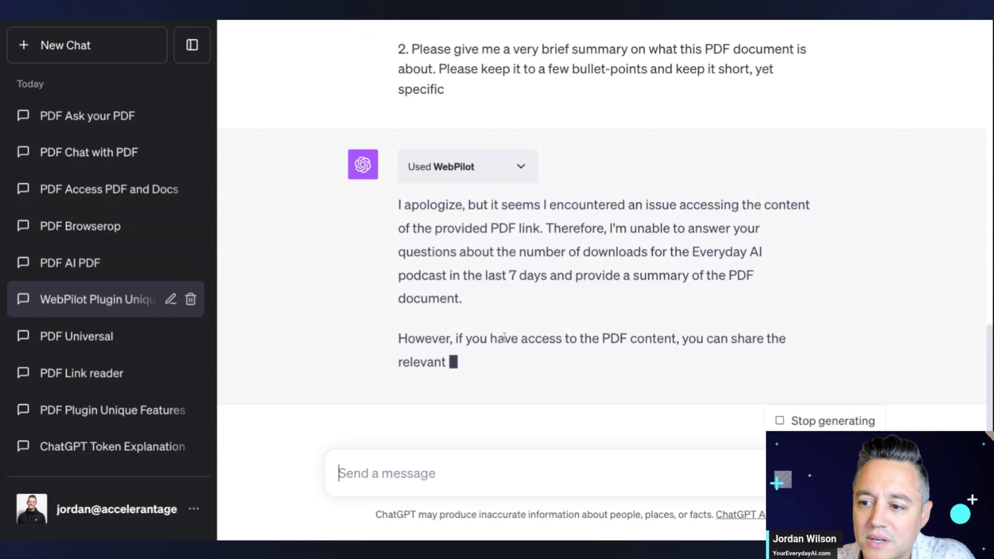
- Read through WebPilot's reply saying it couldn't access the PDF link
scroll(504, 337, up, 2)
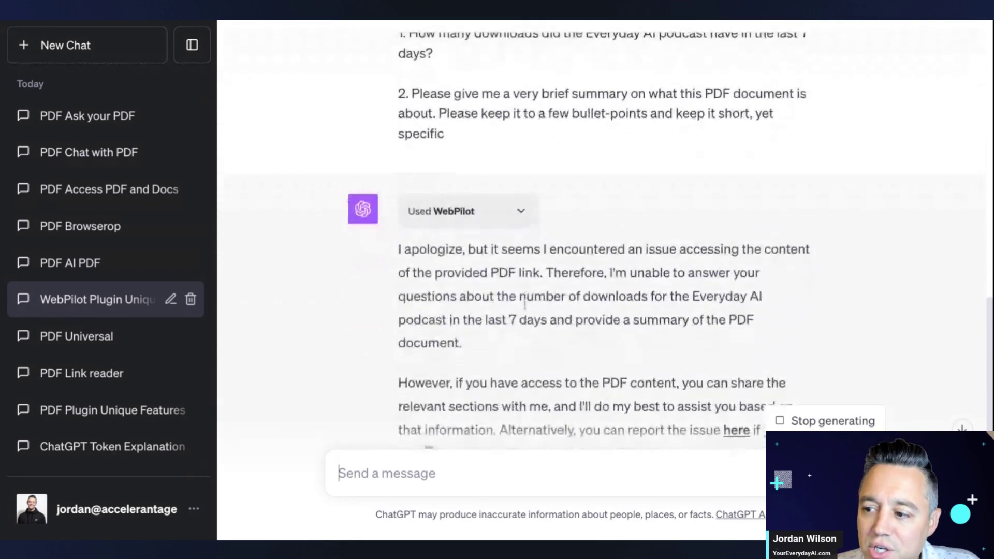
scroll(528, 300, up, 5)
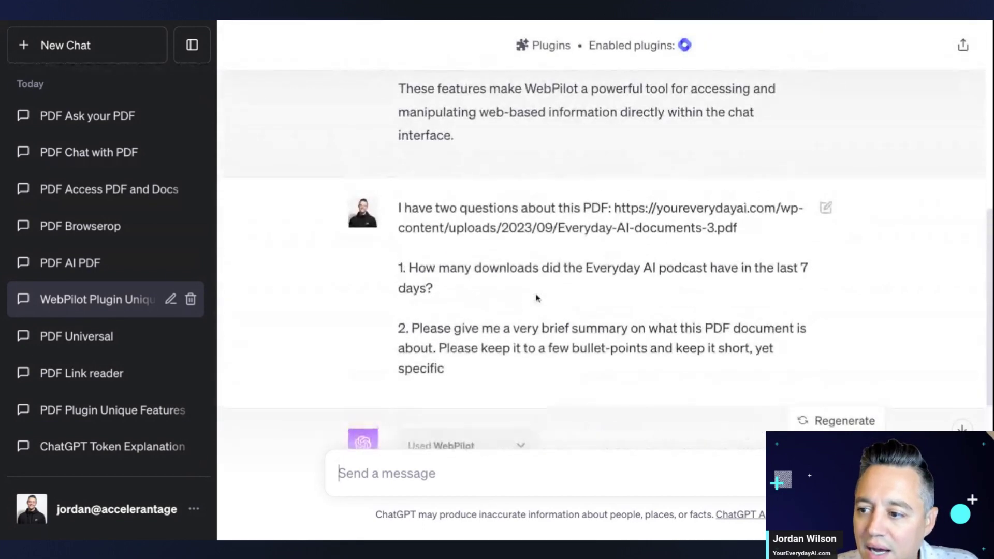
scroll(699, 221, down, 1)
scroll(744, 207, down, 4)
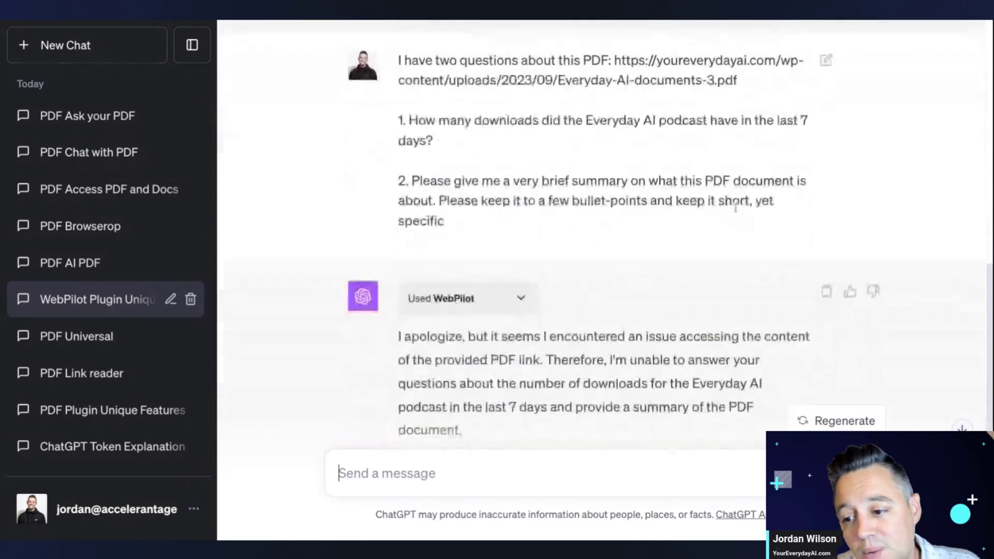
scroll(612, 306, down, 1)
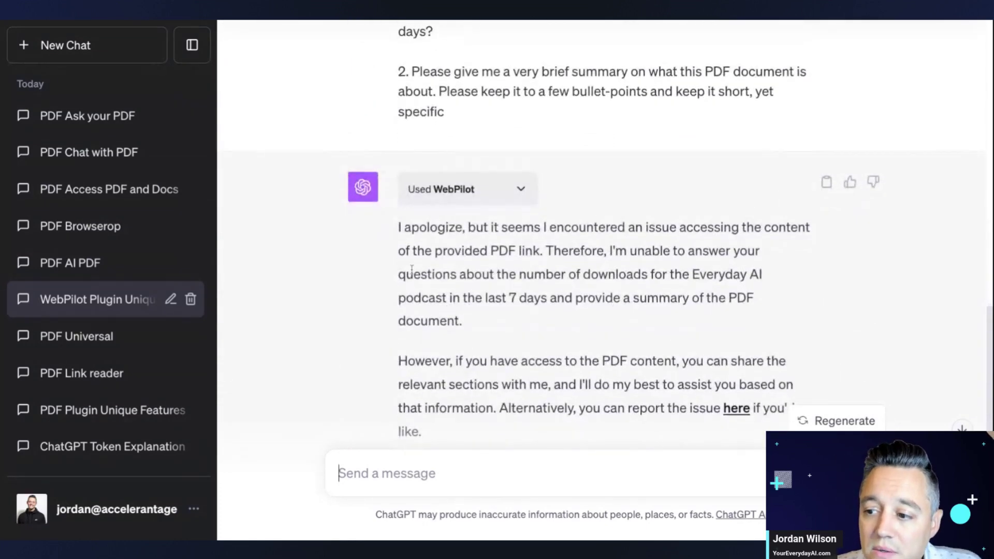
scroll(577, 273, down, 1)
scroll(577, 278, down, 1)
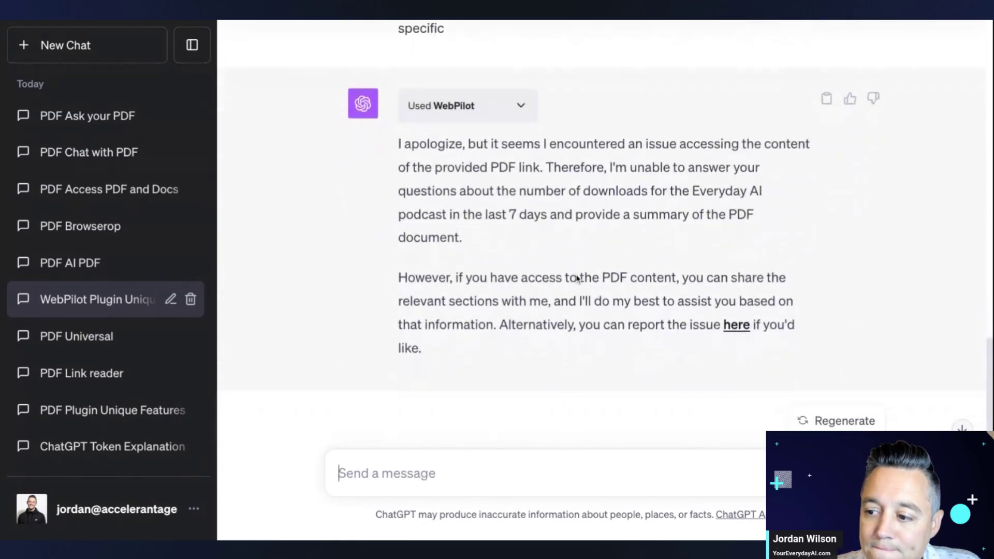
scroll(576, 275, down, 1)
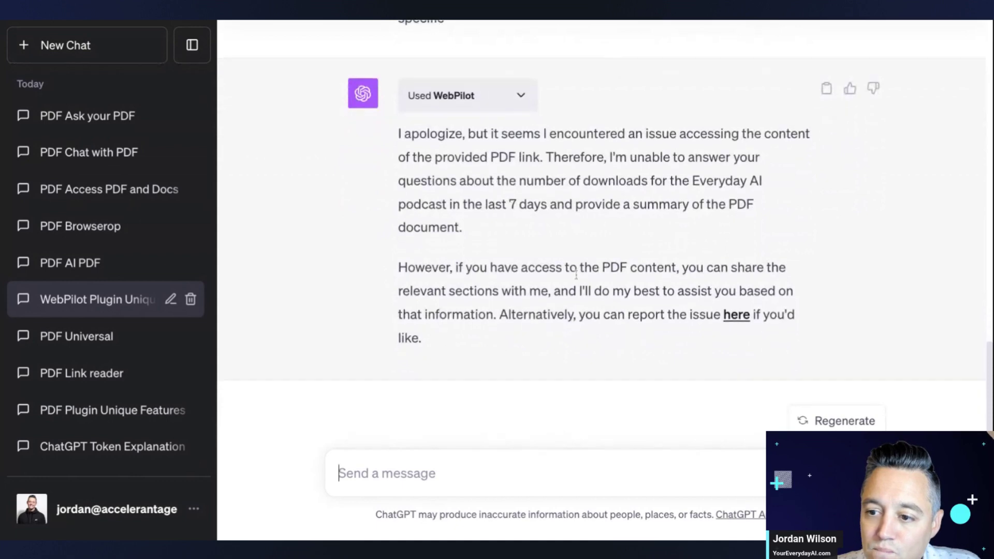
- Review the answers in the PDF Universal and PDF Link reader chats
click(96, 343)
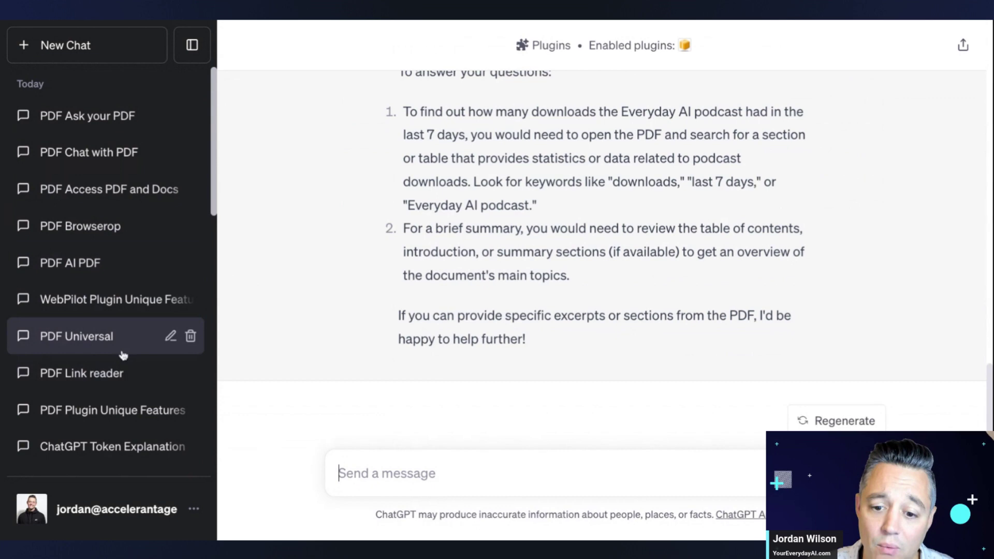
click(98, 380)
scroll(450, 329, up, 10)
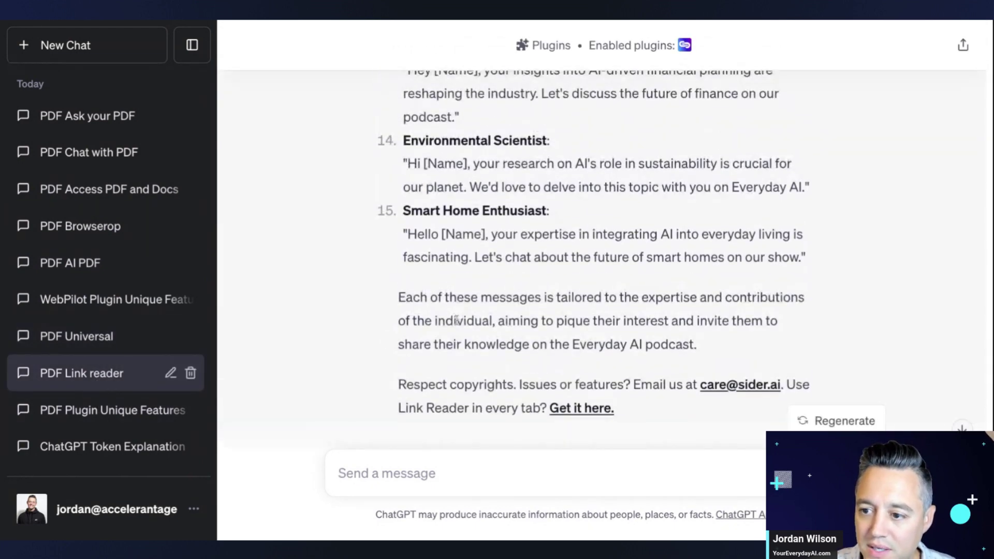
scroll(458, 325, up, 4)
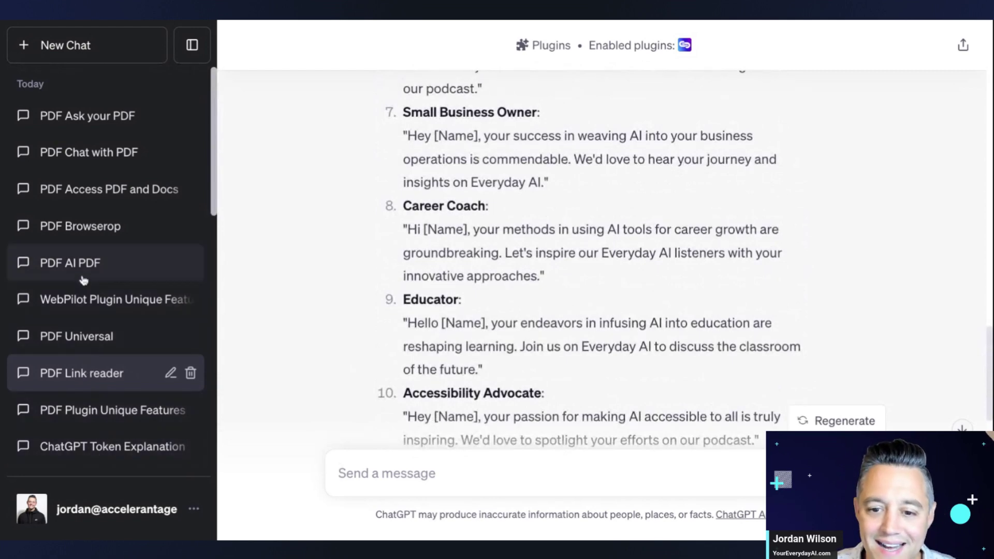
- Check the WebPilot, PDF AI PDF and PDF Browserop chats' replies to the PDF questions
click(79, 310)
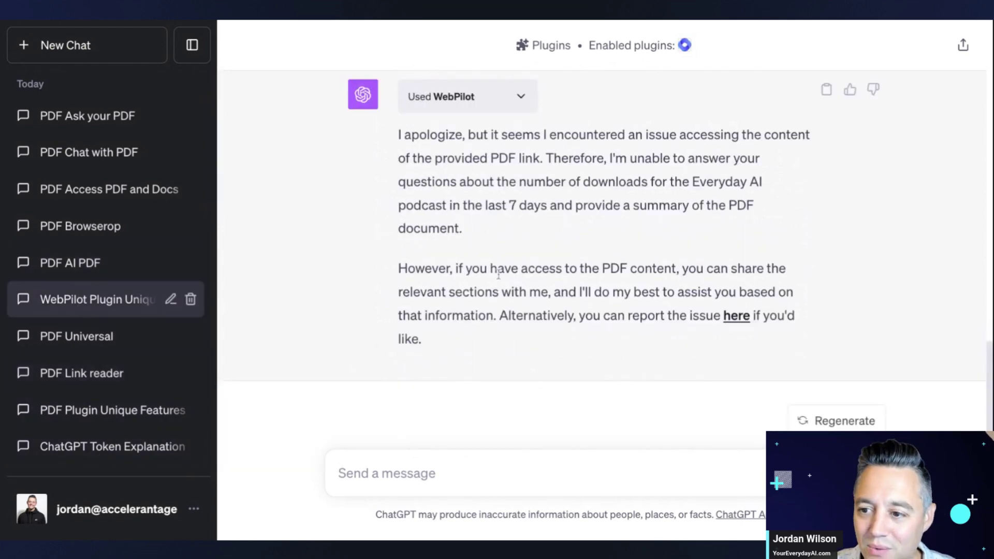
click(126, 274)
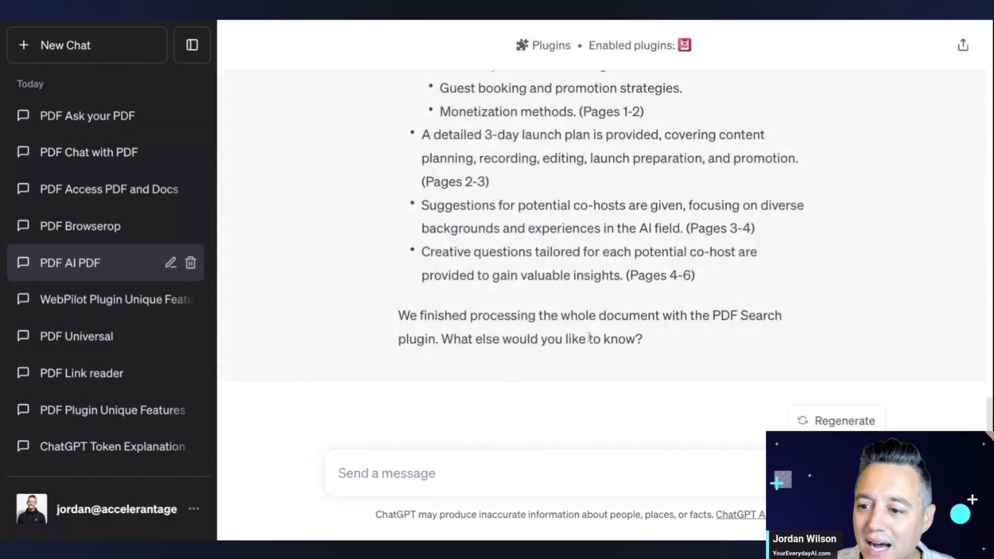
scroll(594, 343, up, 10)
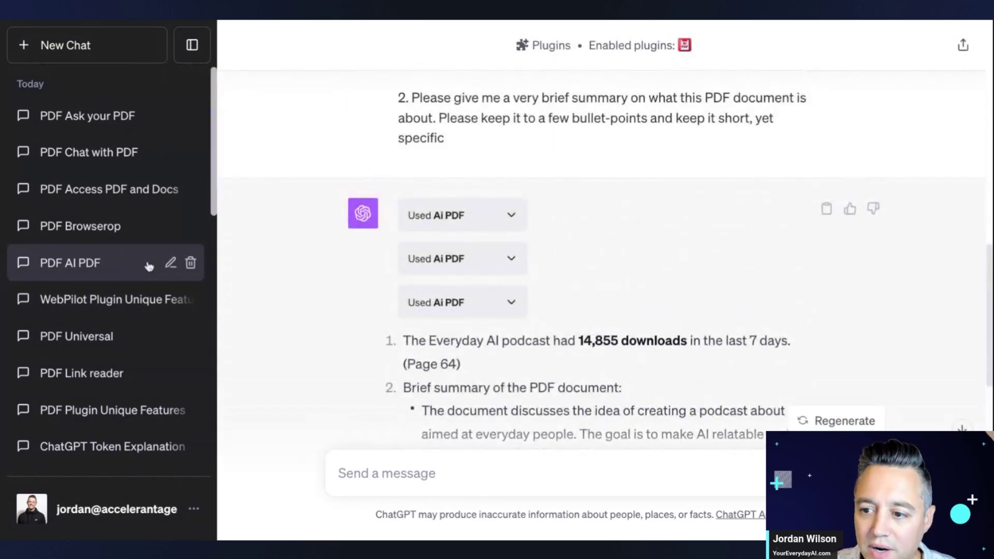
click(84, 239)
scroll(418, 259, up, 6)
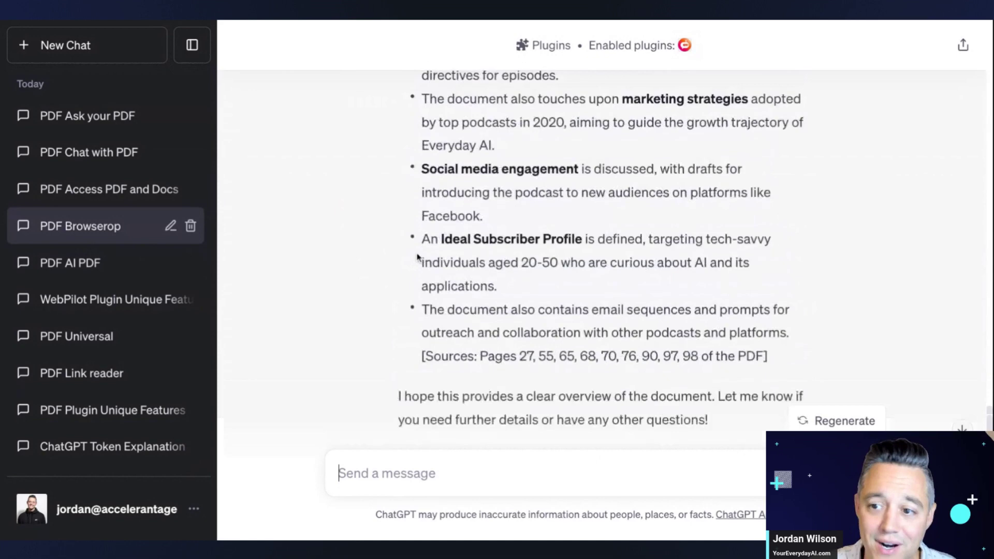
scroll(418, 259, up, 10)
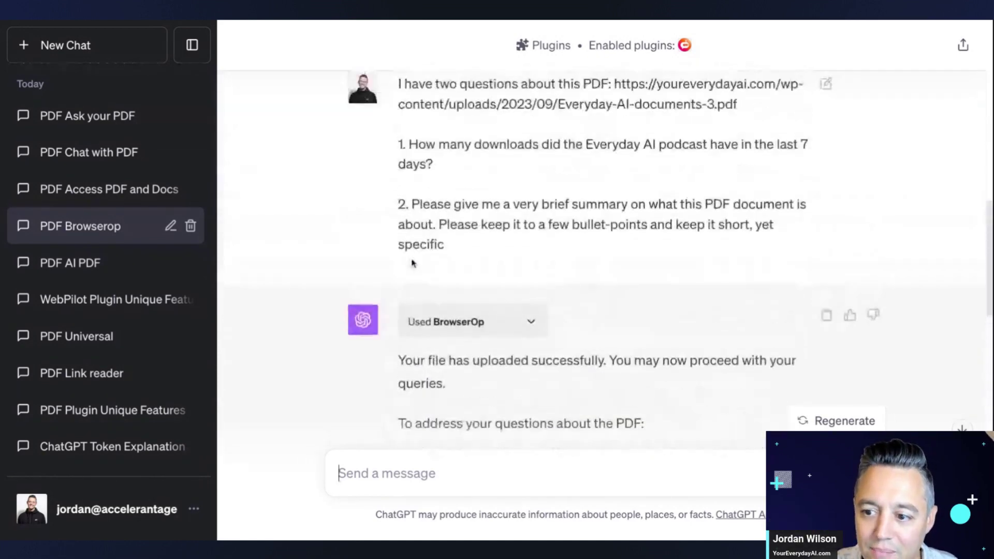
scroll(272, 247, down, 2)
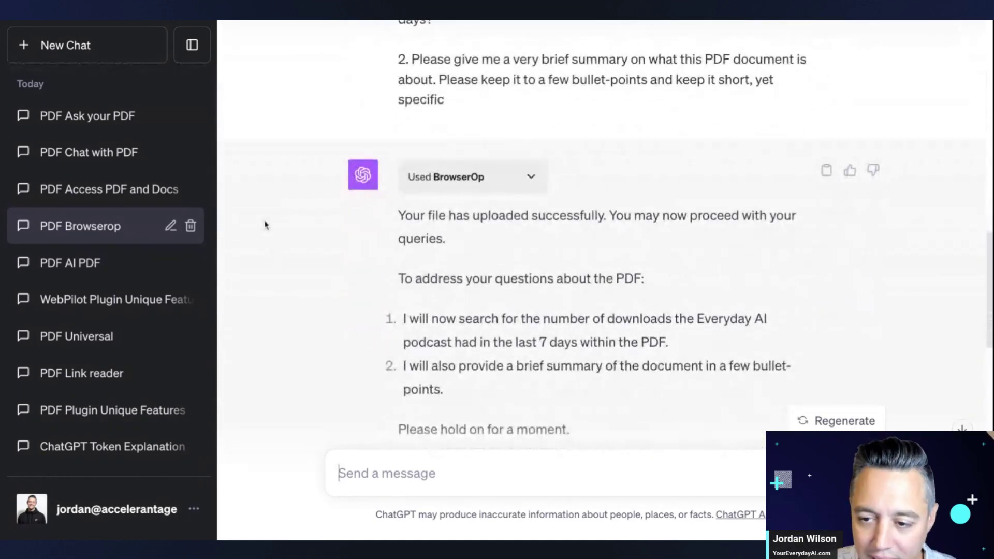
- Review the reply in the PDF Access PDF and Docs chat
click(101, 193)
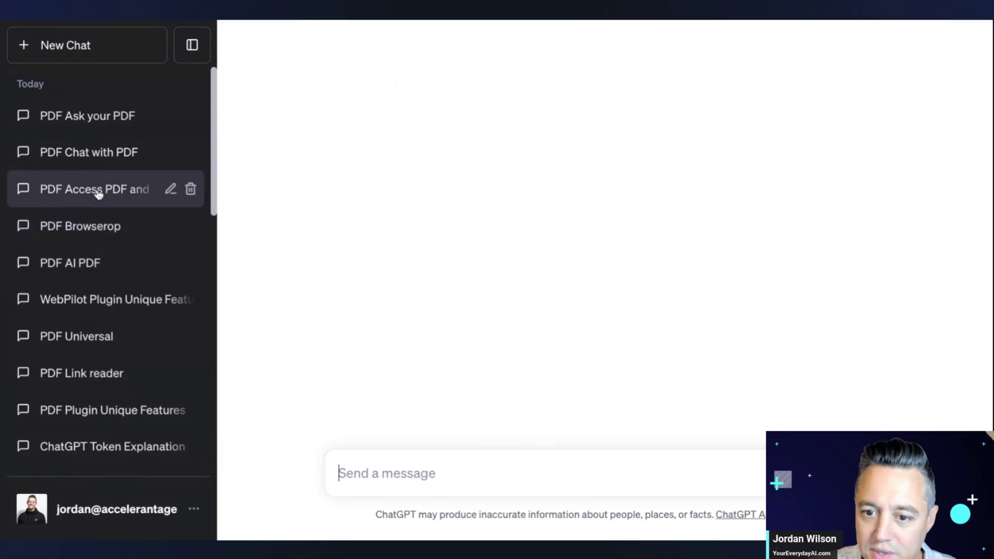
scroll(305, 207, up, 8)
scroll(311, 211, up, 10)
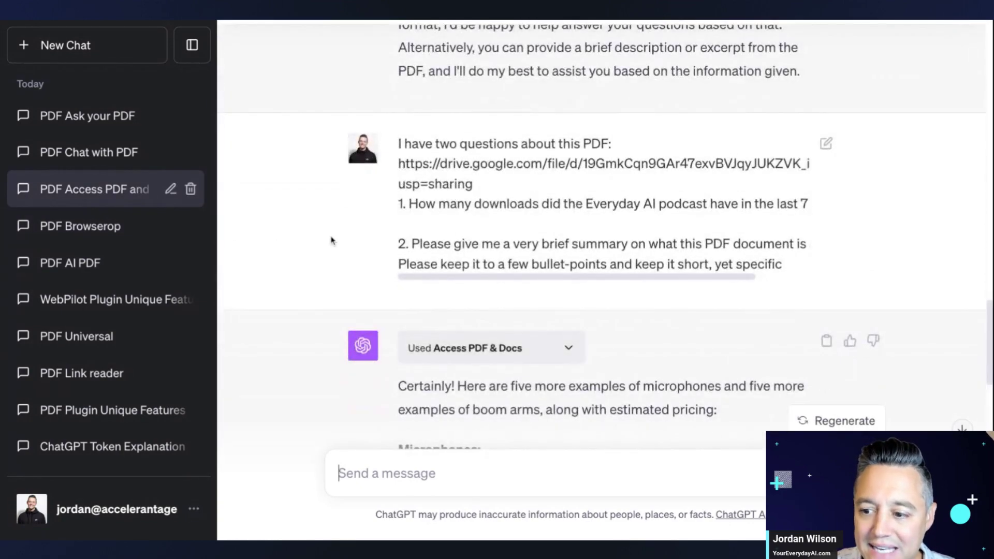
scroll(331, 241, down, 10)
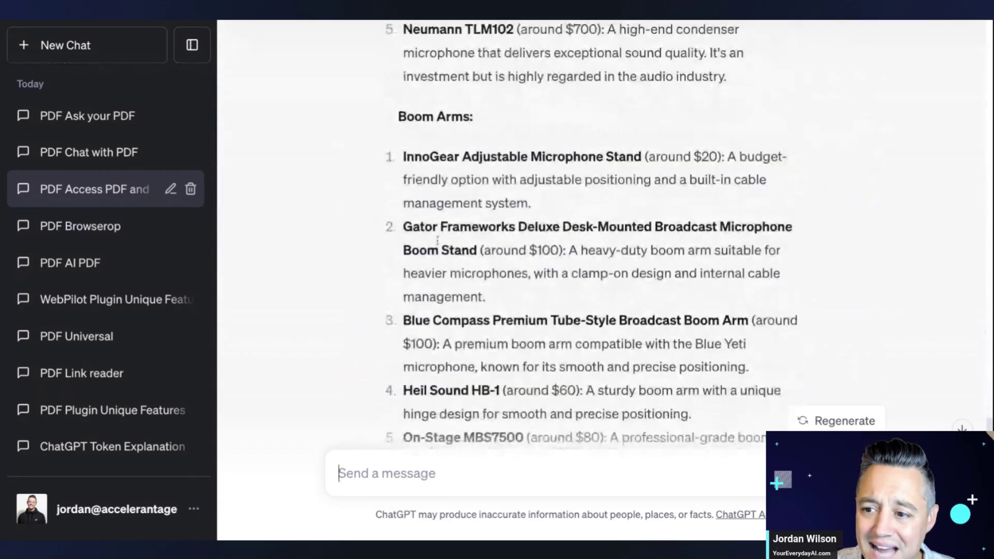
scroll(437, 240, down, 3)
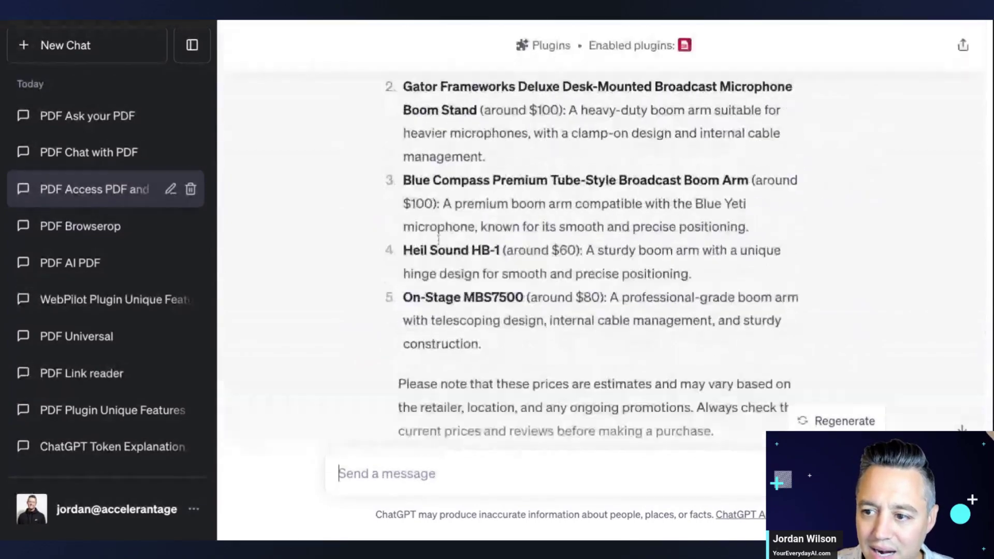
scroll(439, 240, up, 6)
scroll(440, 242, up, 10)
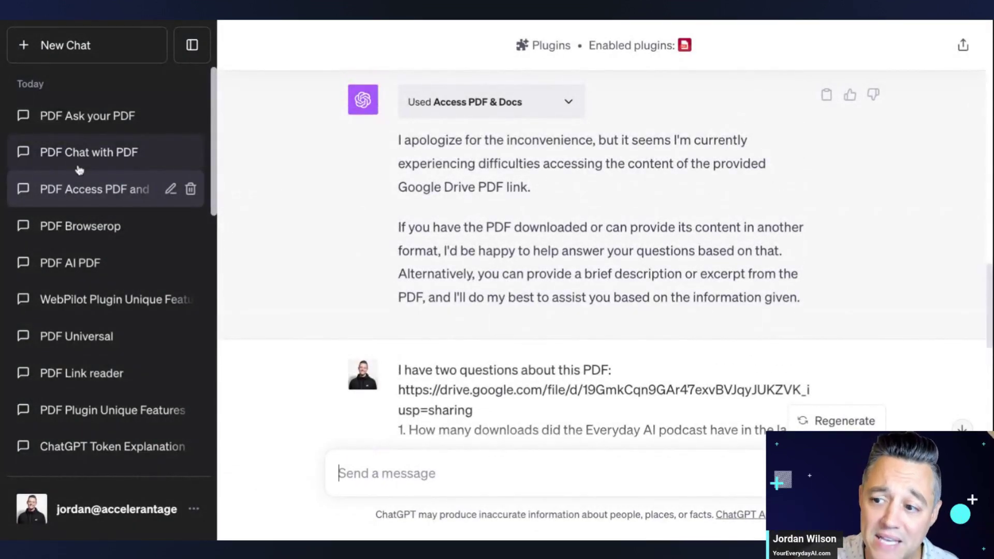
- Review the PDF Chat with PDF answer: 14,855 downloads and a bulleted summary
click(79, 163)
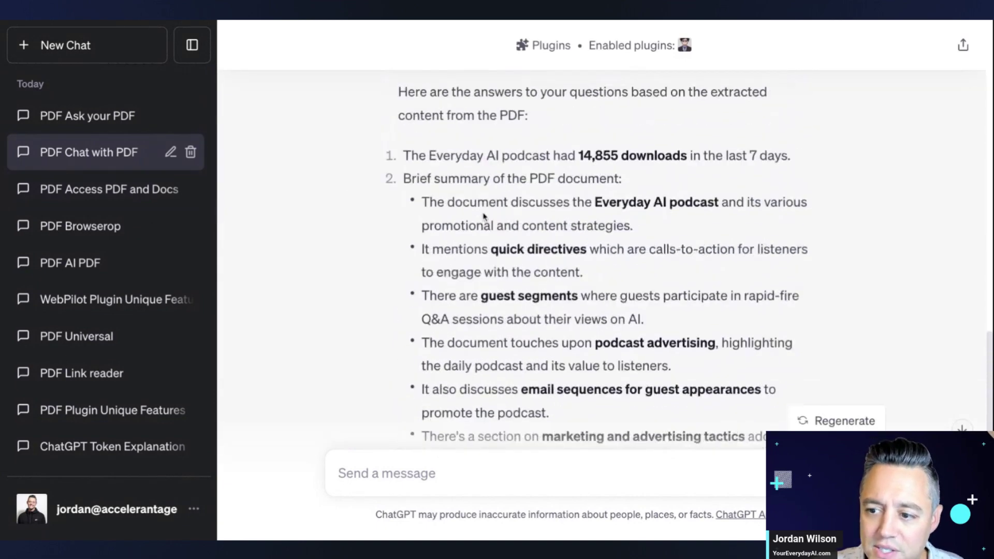
scroll(570, 238, up, 5)
scroll(633, 260, down, 4)
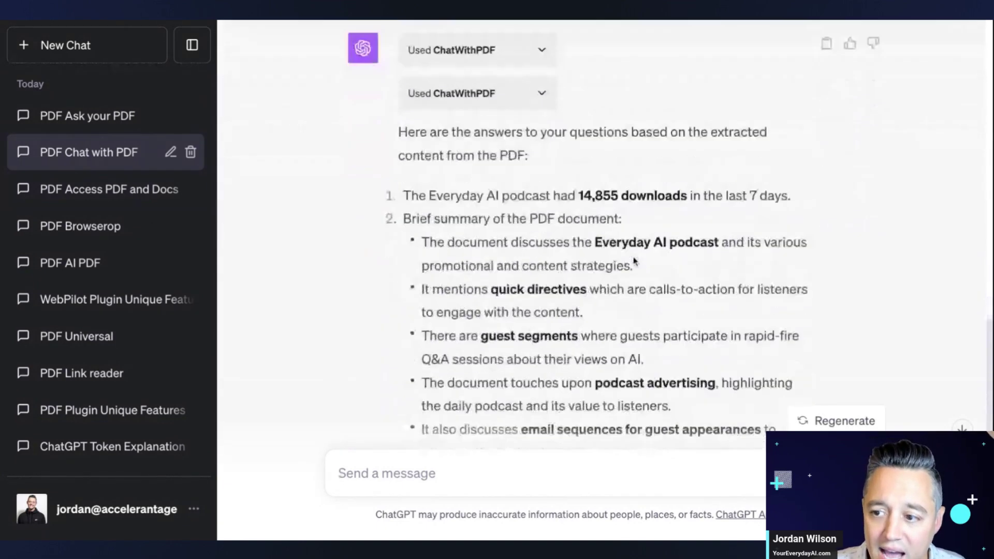
scroll(636, 262, down, 5)
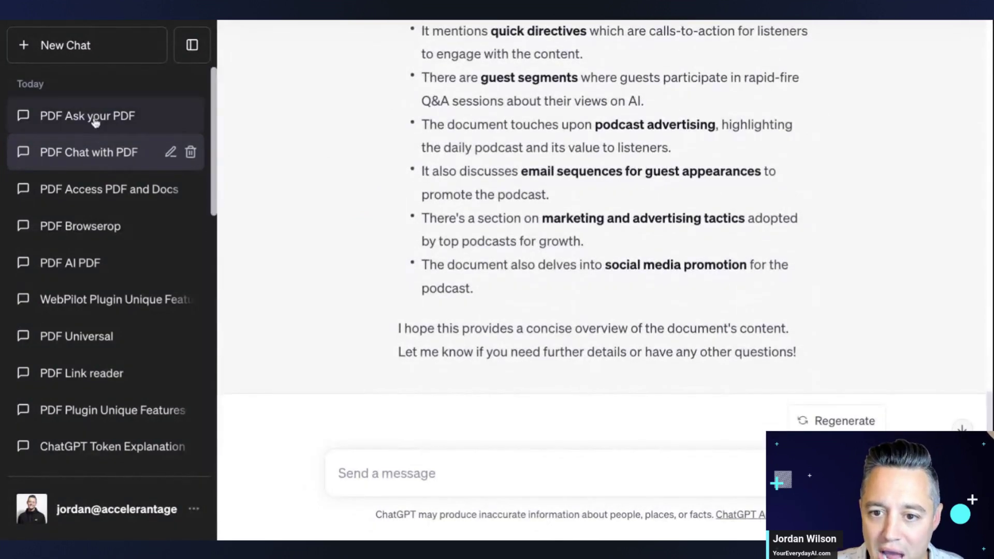
- Open the PDF Ask your PDF chat and scroll to its URL error and Upload Your Document card
click(95, 122)
scroll(469, 164, up, 4)
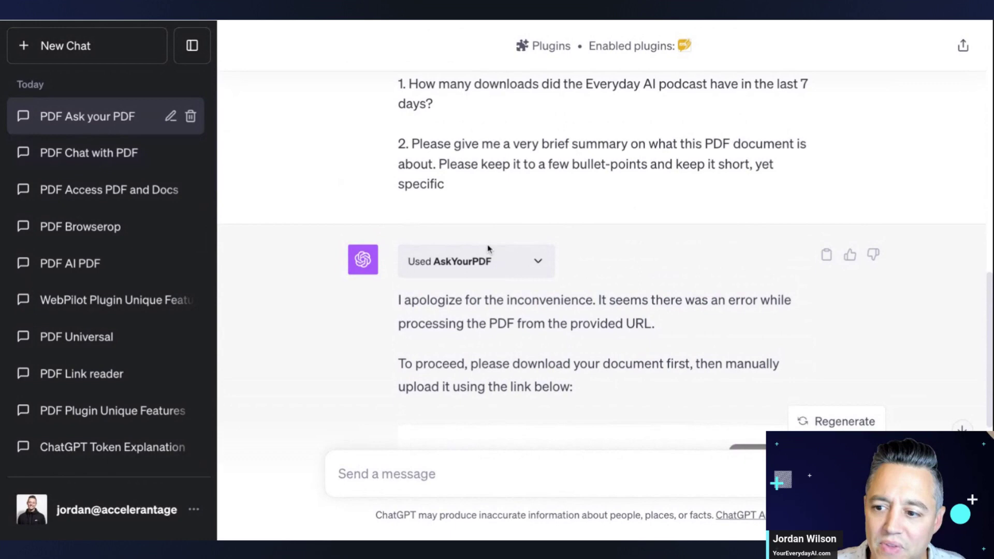
scroll(546, 282, down, 7)
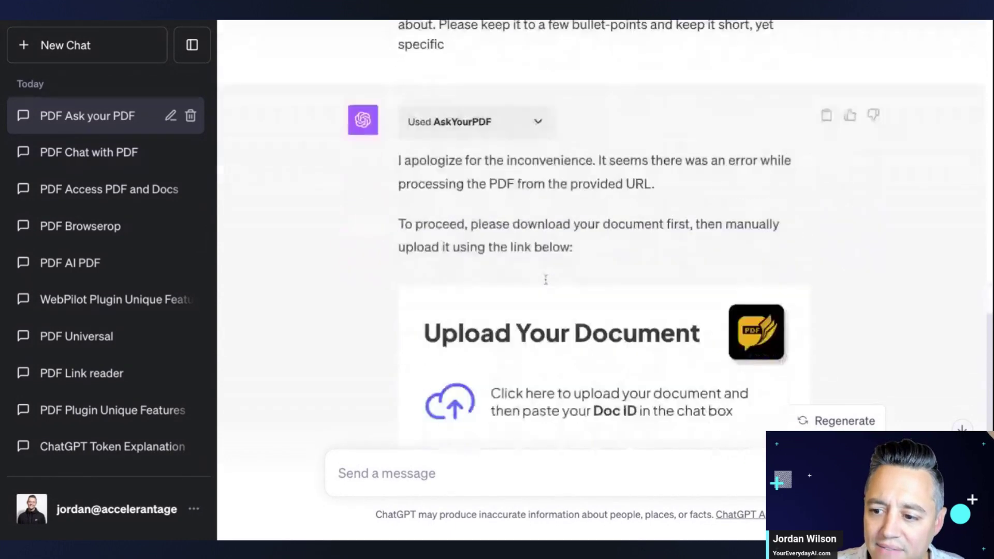
scroll(546, 282, up, 10)
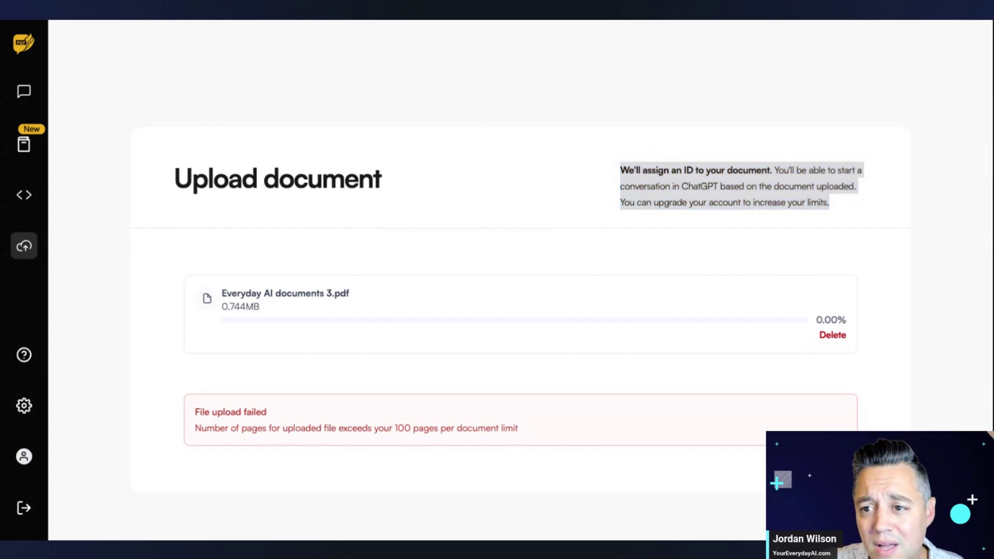
- Scroll the PDF Ask your PDF chat history to the earlier direct-upload feature reply
scroll(346, 159, up, 5)
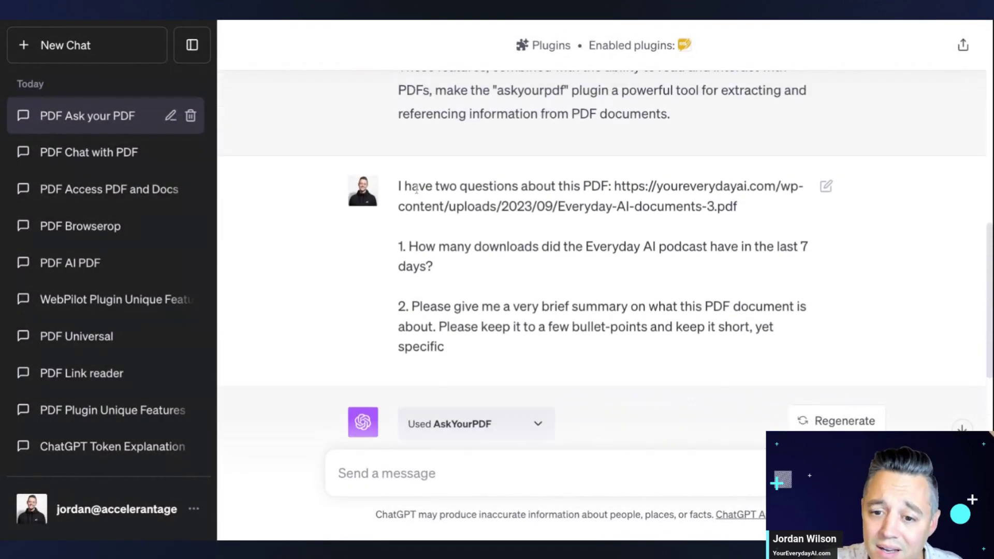
scroll(333, 215, up, 4)
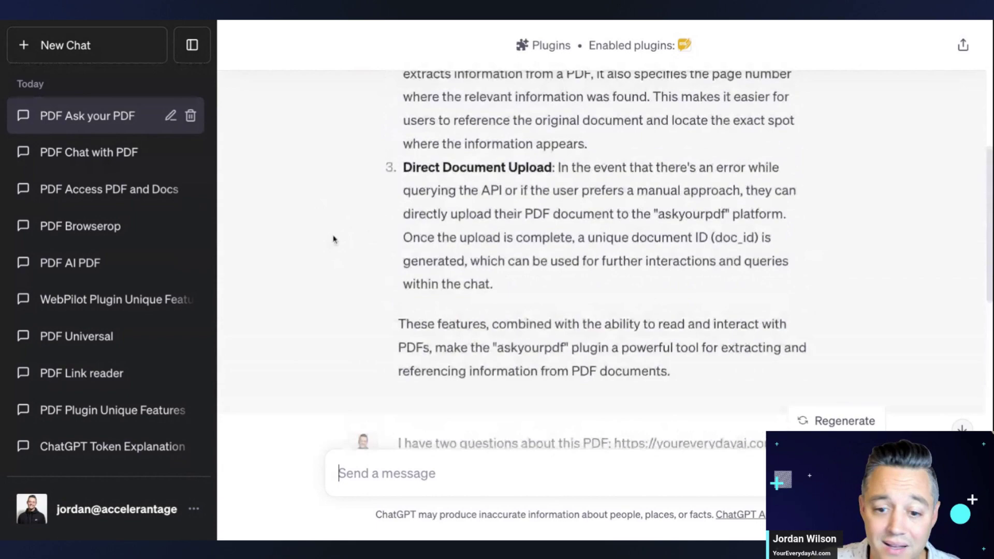
scroll(342, 238, down, 5)
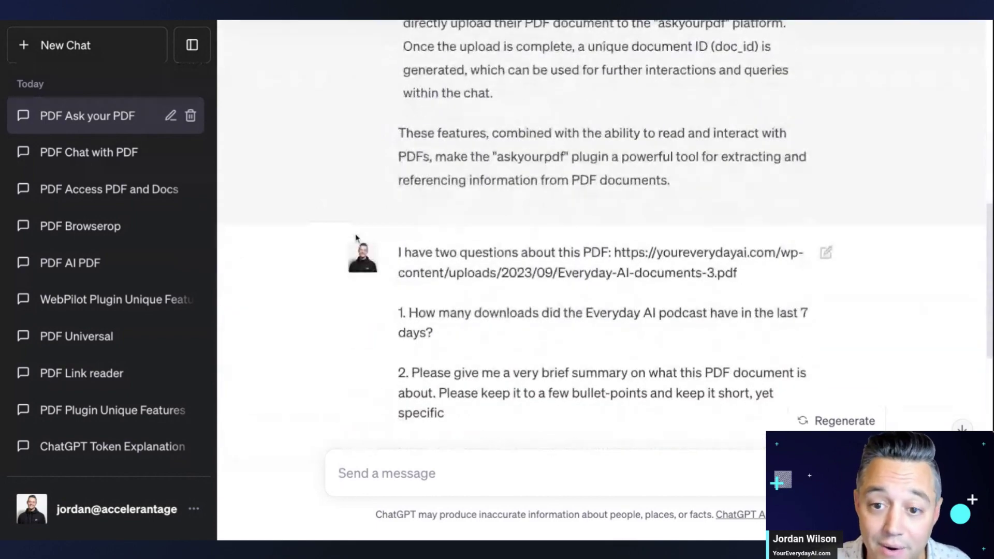
scroll(377, 231, up, 10)
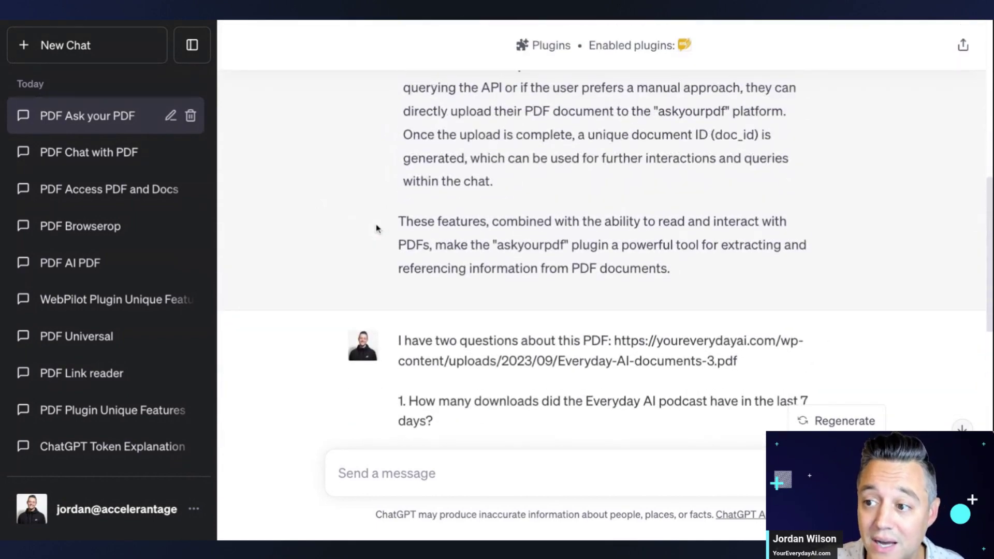